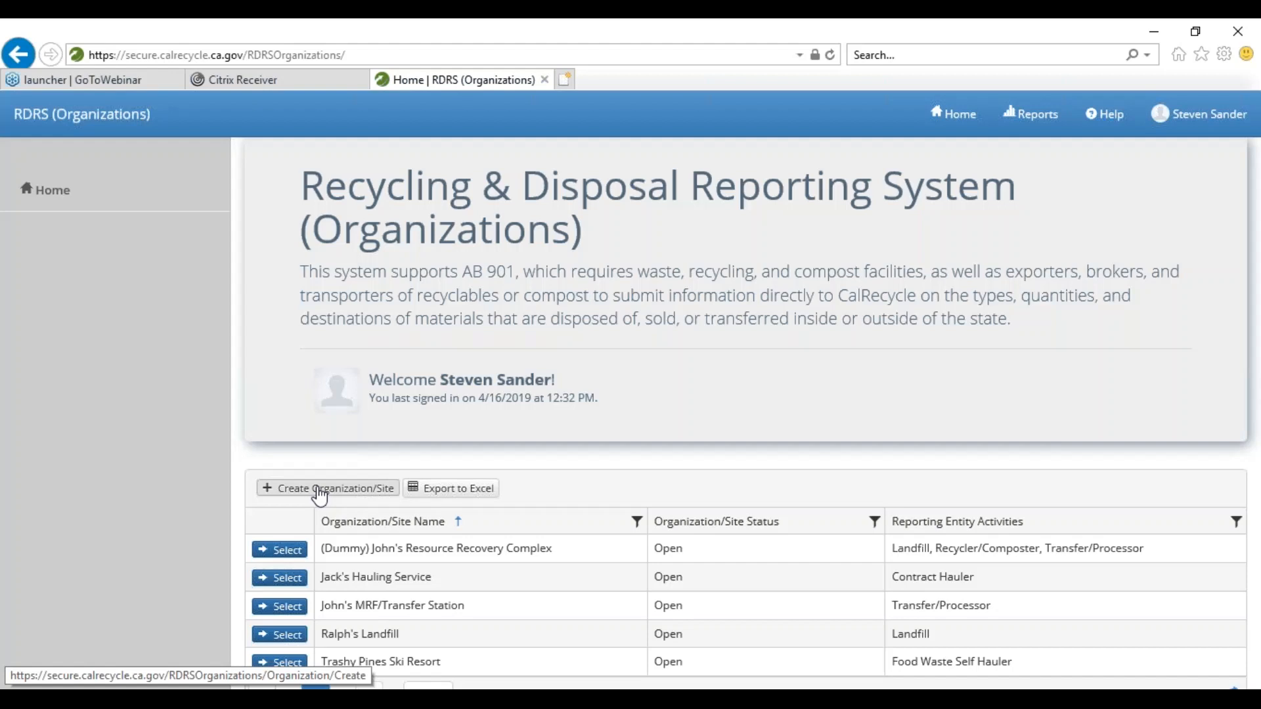
- Start a new organization/site with Create Organization/Site and place the cursor in the Organization/Site Name field
click(320, 493)
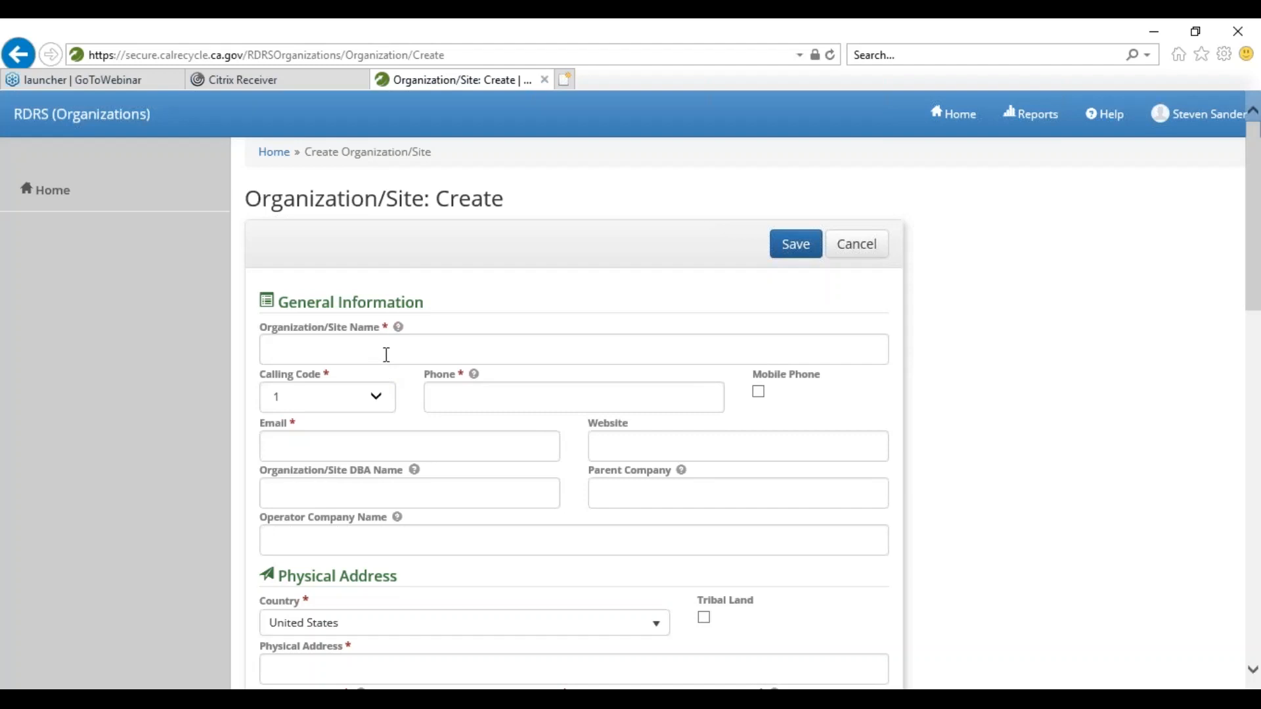
click(349, 357)
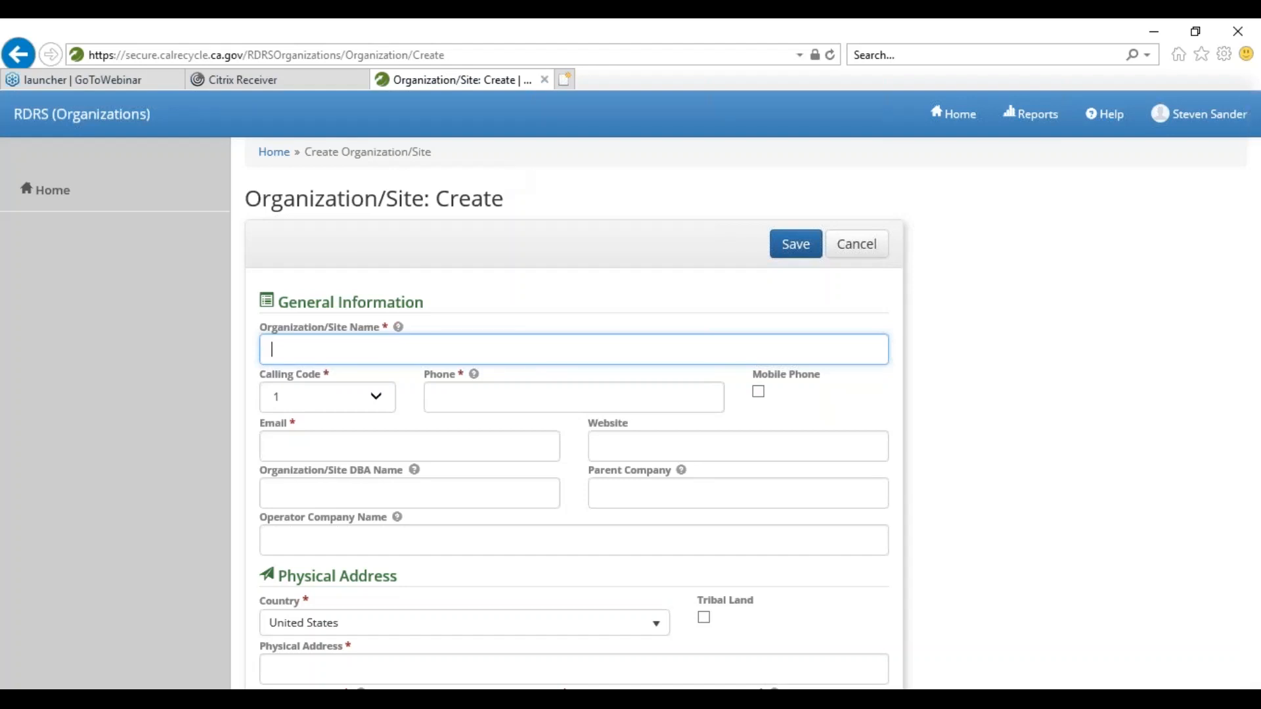
- Name the site 'Jackie's Recyclery' and enter the organization's phone number, correcting the first attempt
text(Jackie 's Recyclery)
scroll(470, 301, down, 2)
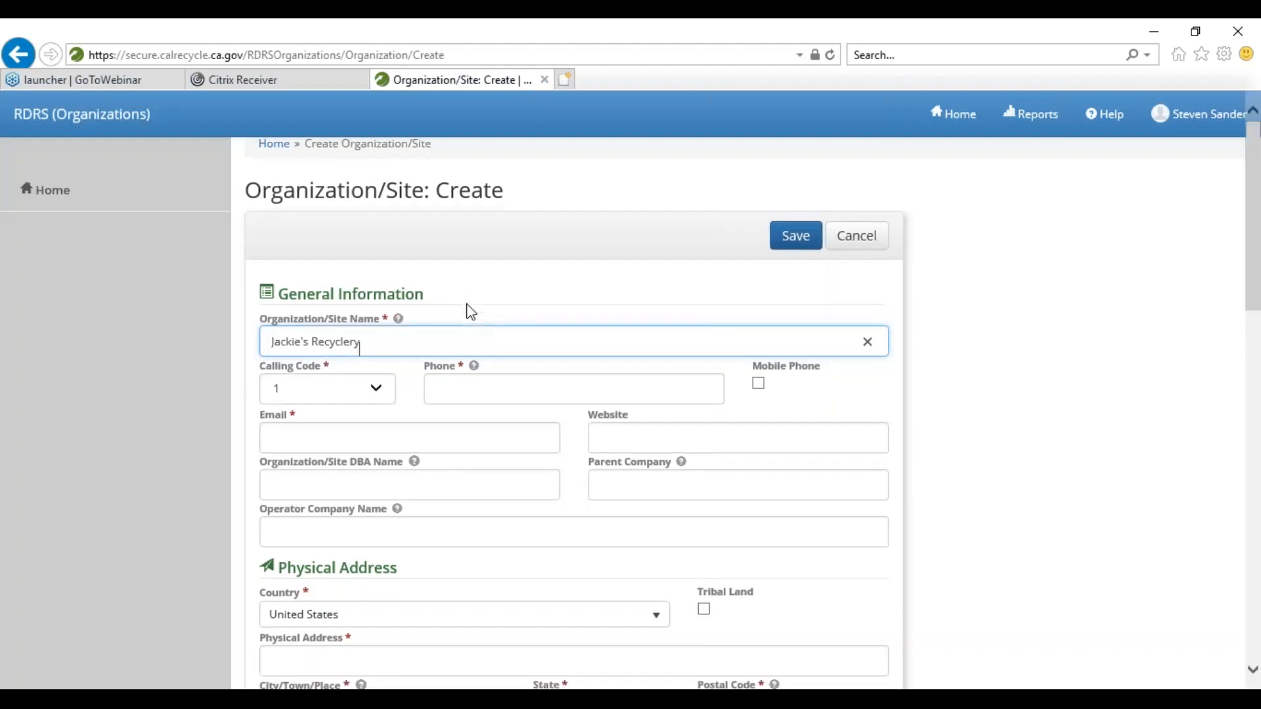
click(459, 299)
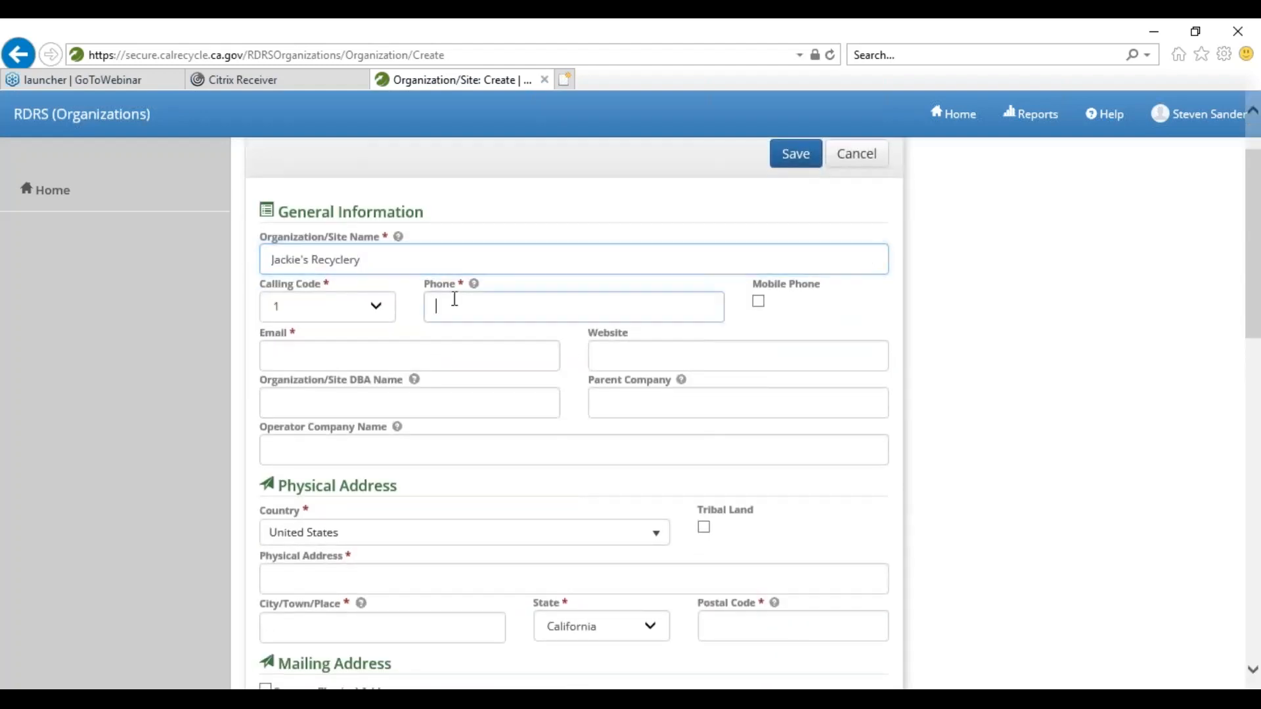
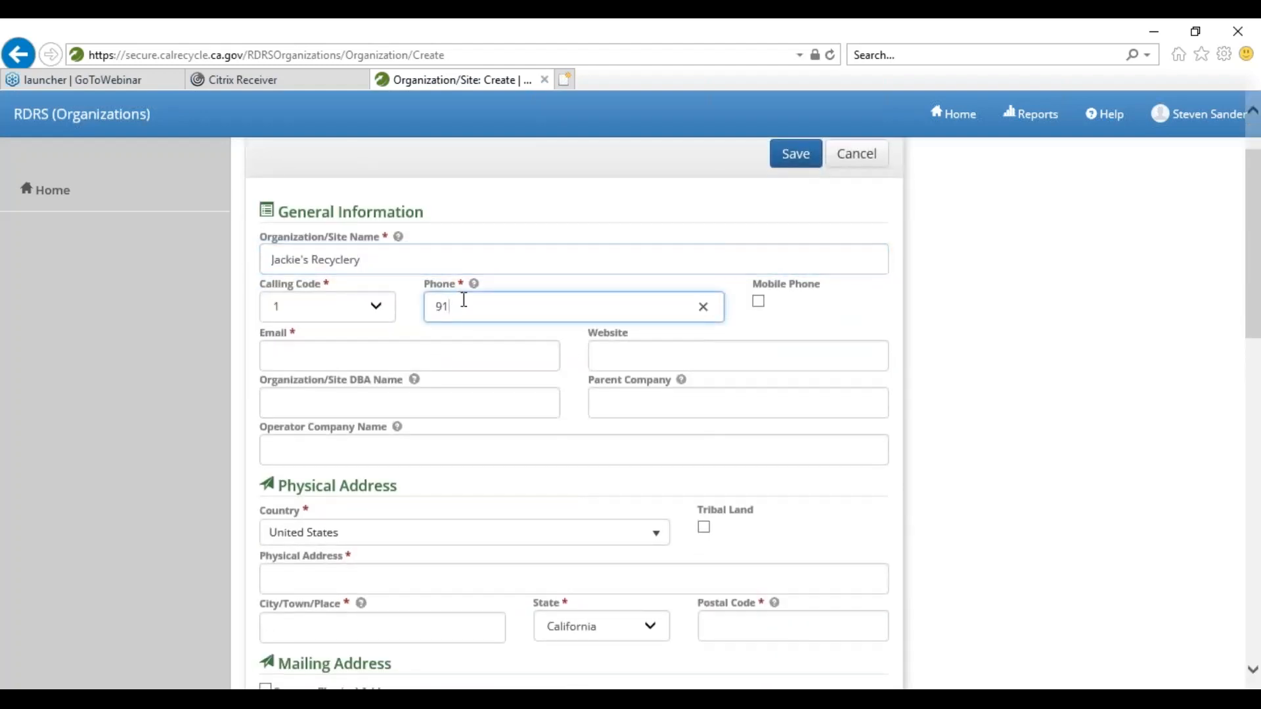
key(ctrl+a)
key(BackSpace)
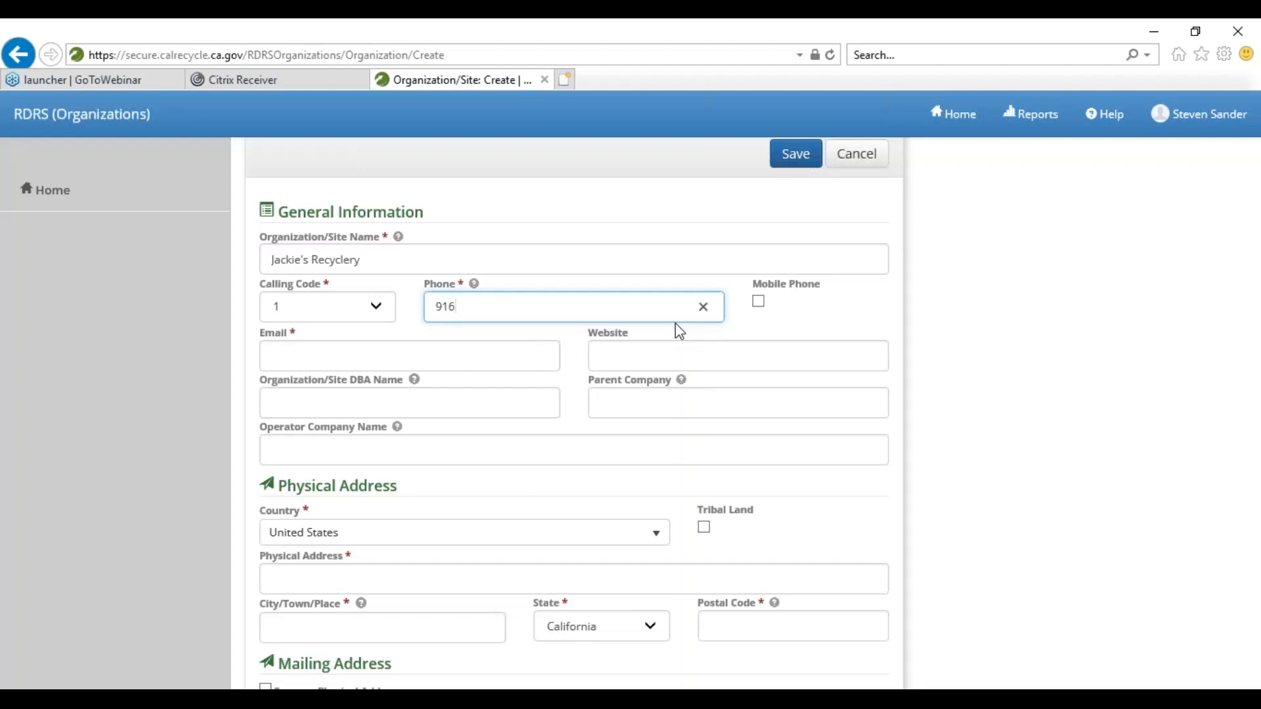
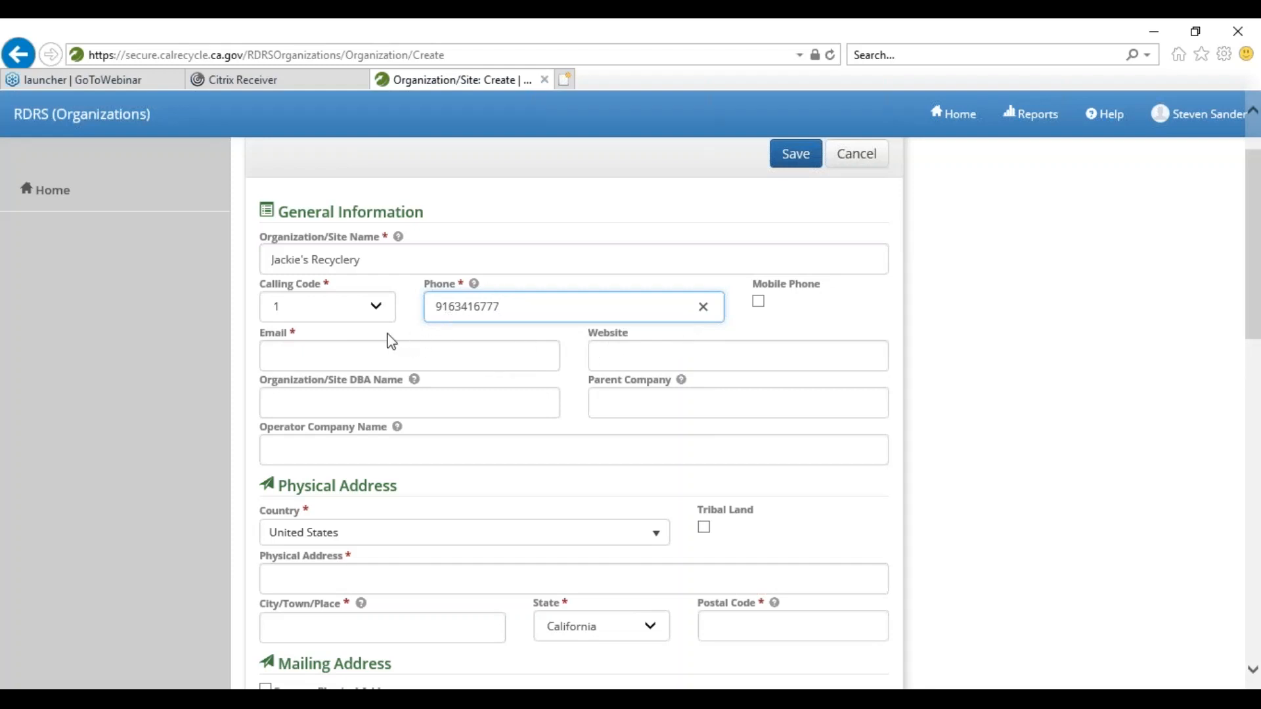
- Fill in the organization's e-mail address and its website URL
click(558, 344)
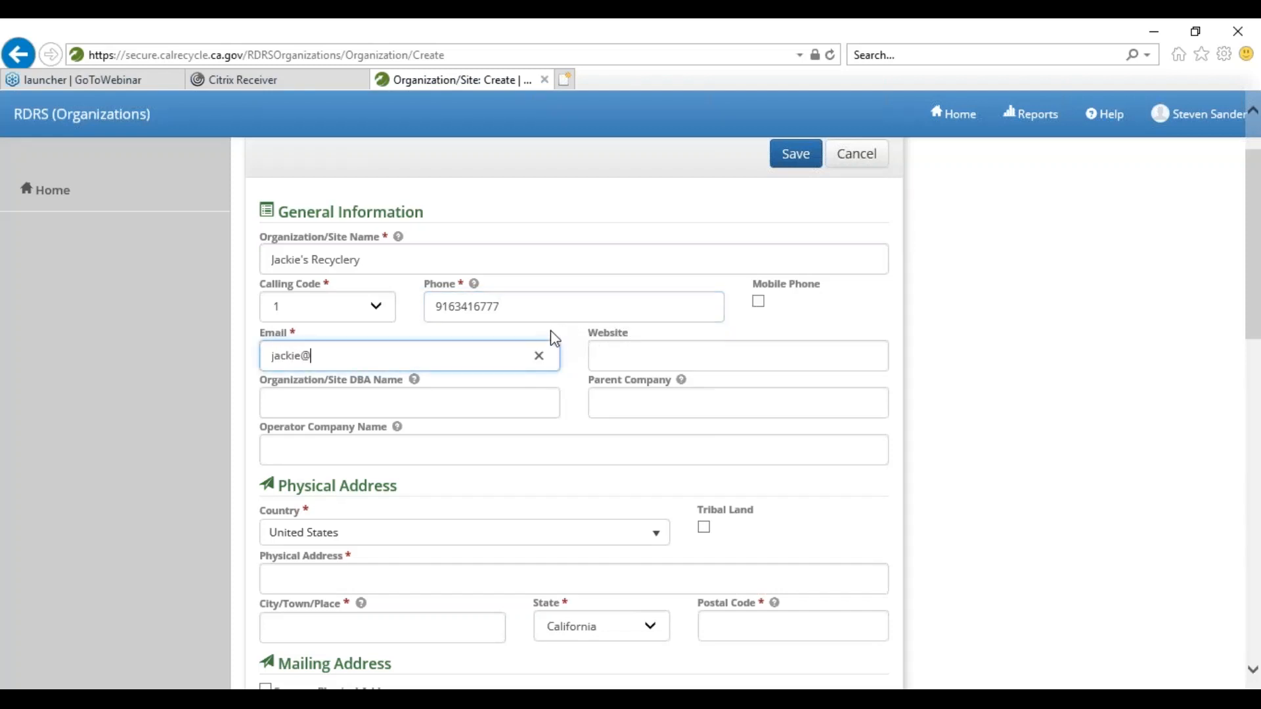
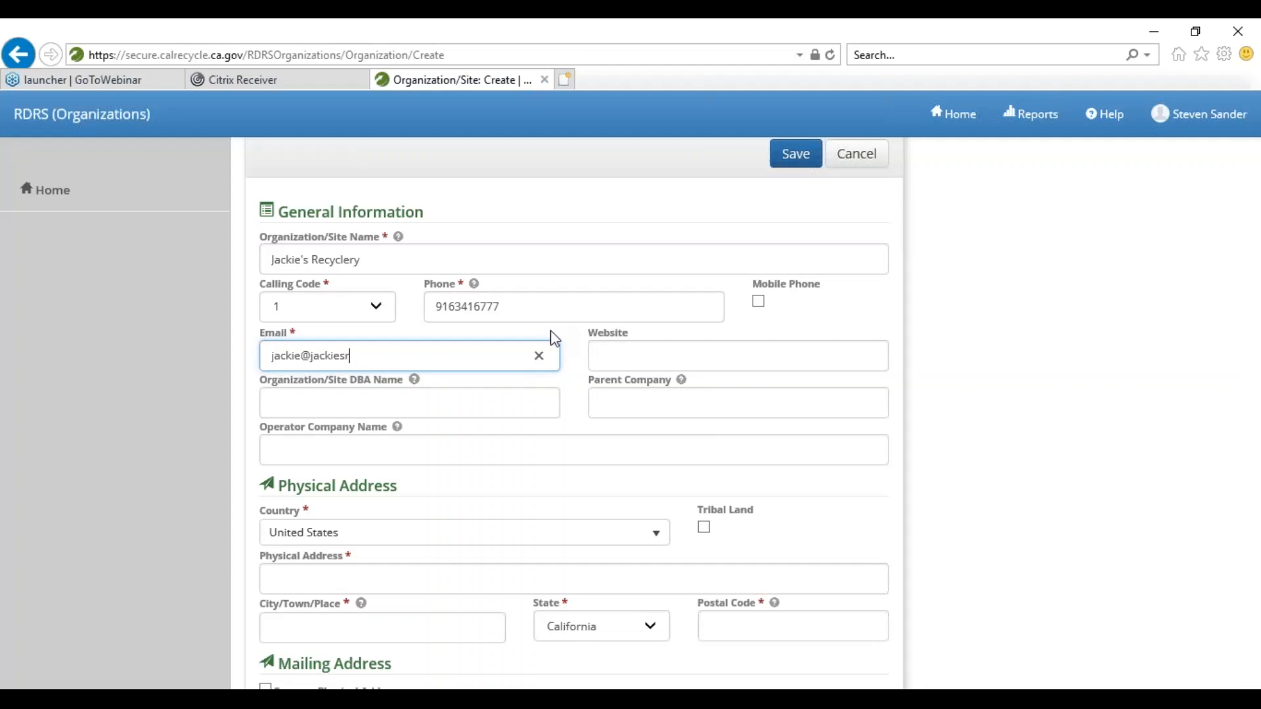
key(Tab)
text(ja)
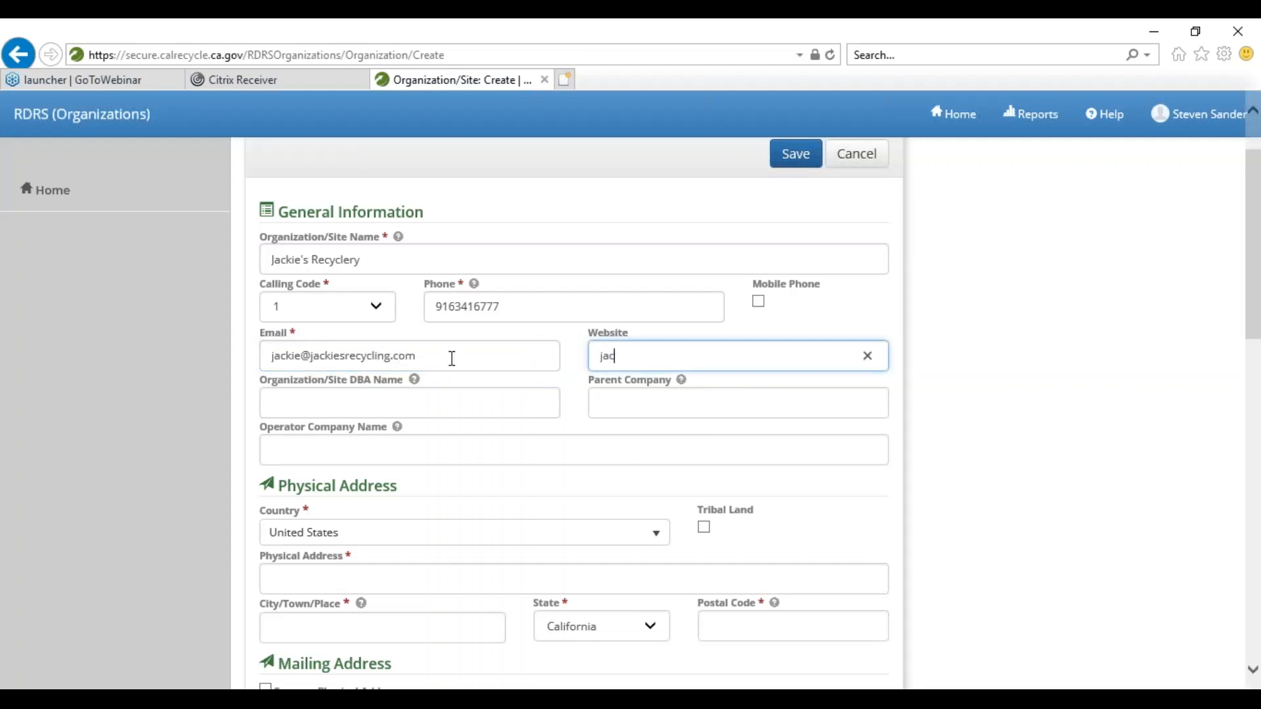
key(BackSpace)
key(BackSpace)
text(http://ww)
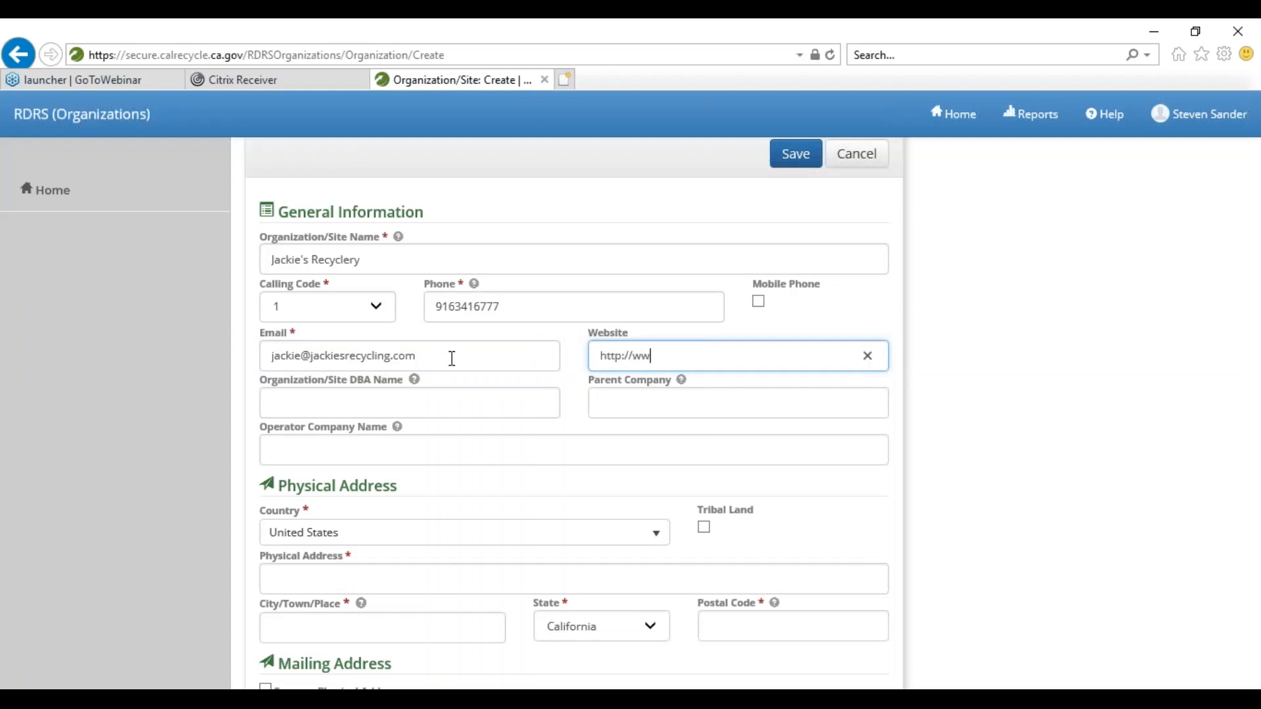
text(w.jackiesrecycling.com)
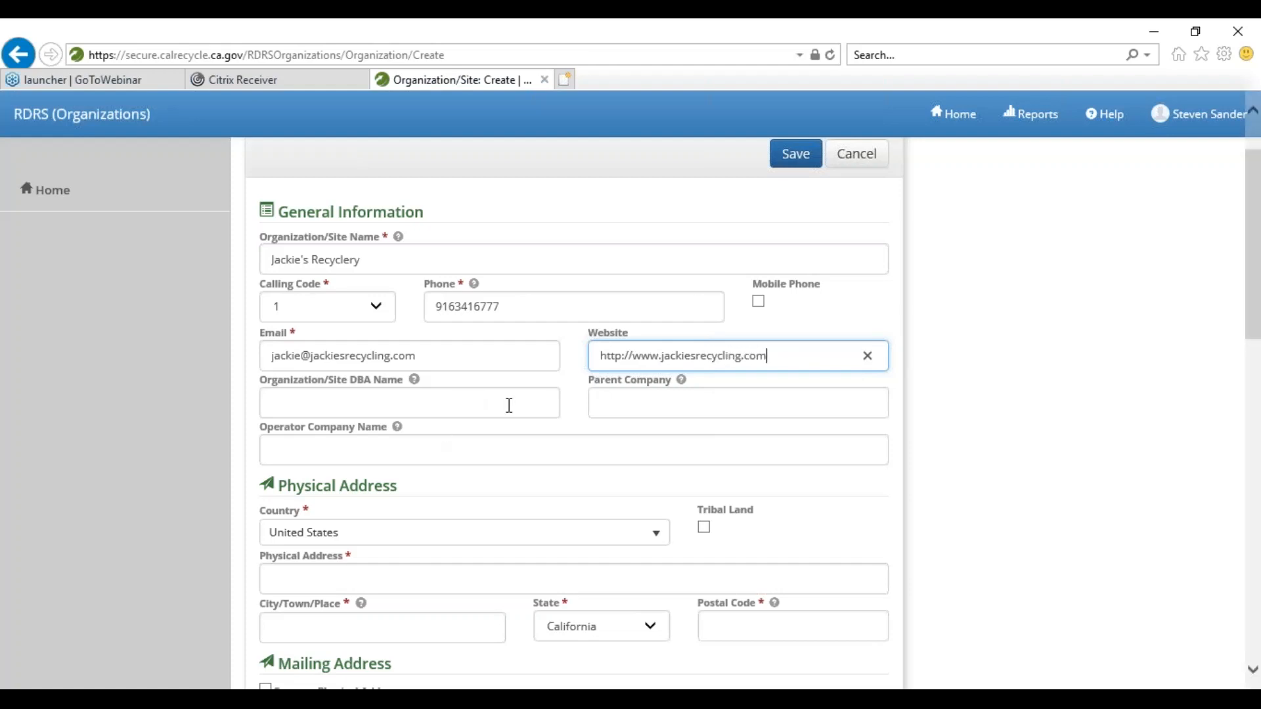
- Enter the physical street address, city and postal code, then tick Same as Physical Address for mailing
scroll(516, 415, down, 1)
scroll(515, 412, down, 2)
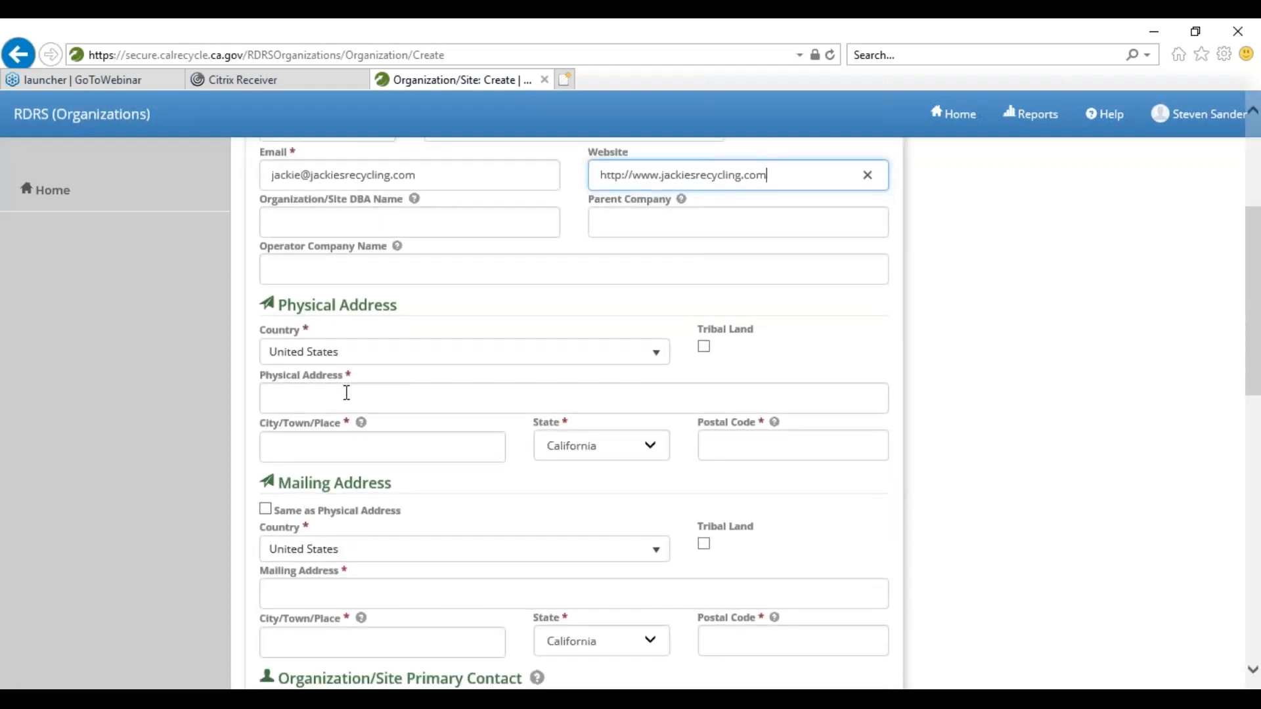
click(348, 394)
text(1)
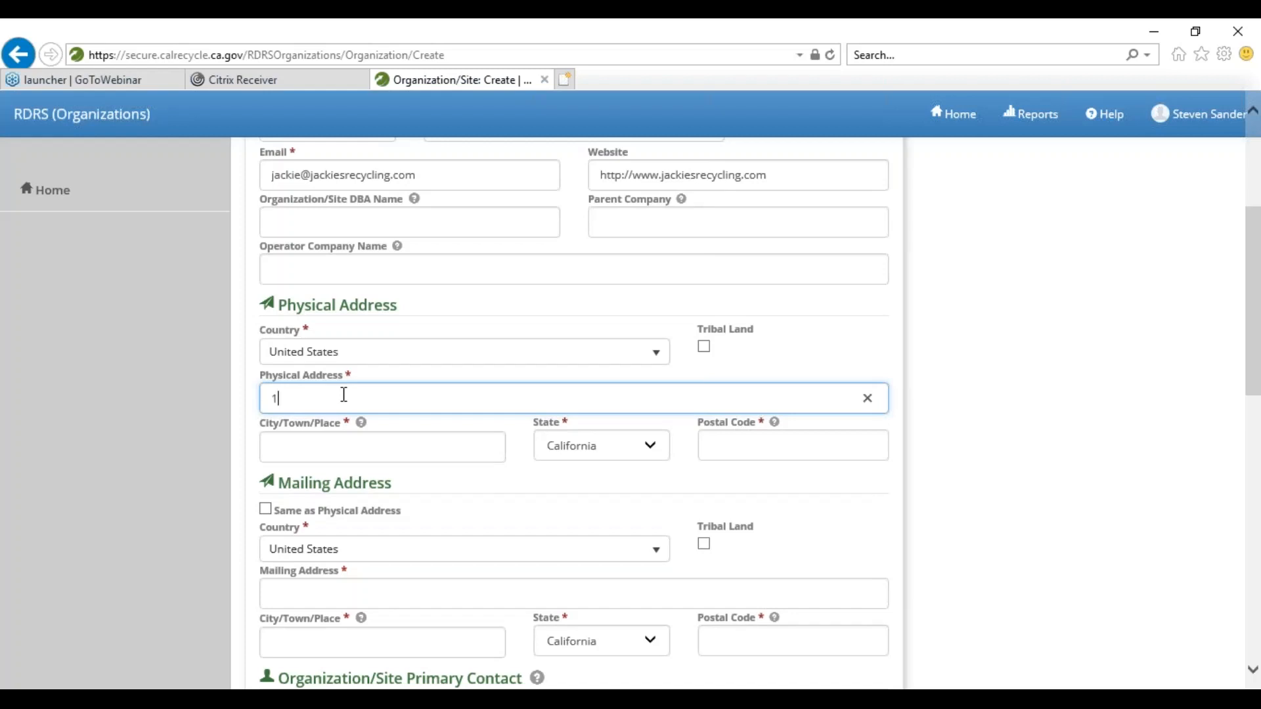
text(001 I)
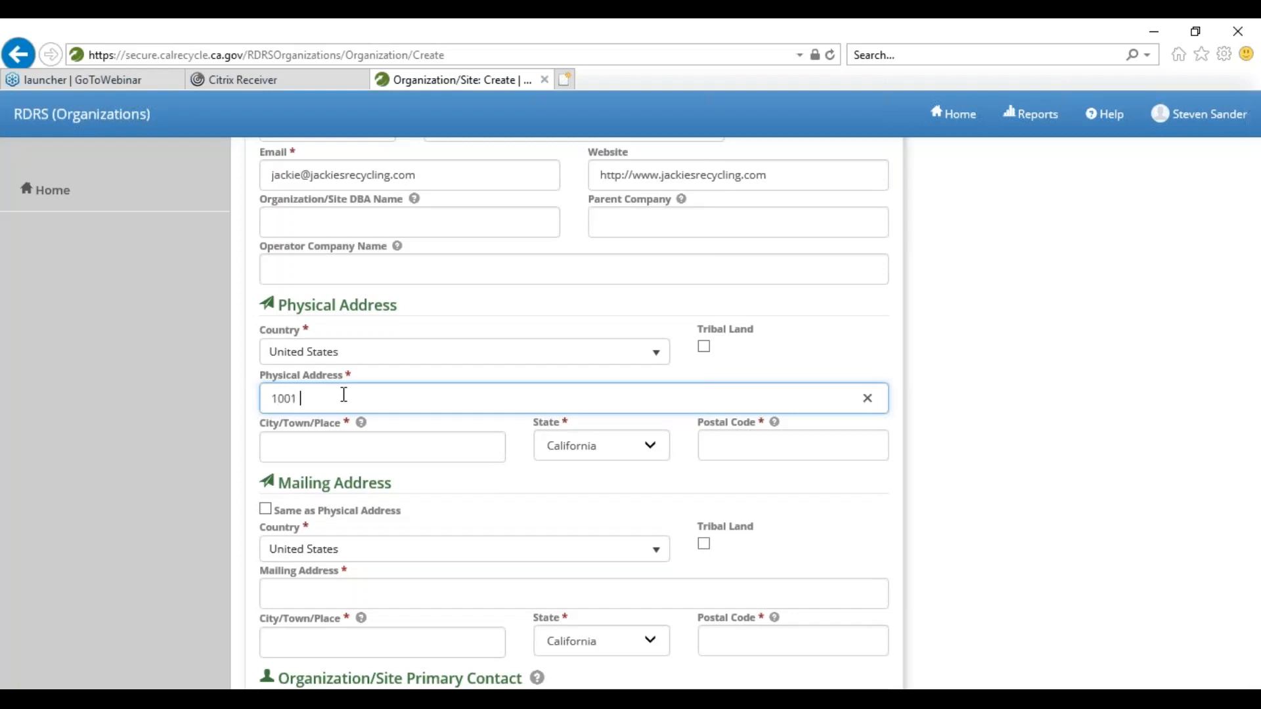
text( St)
key(Tab)
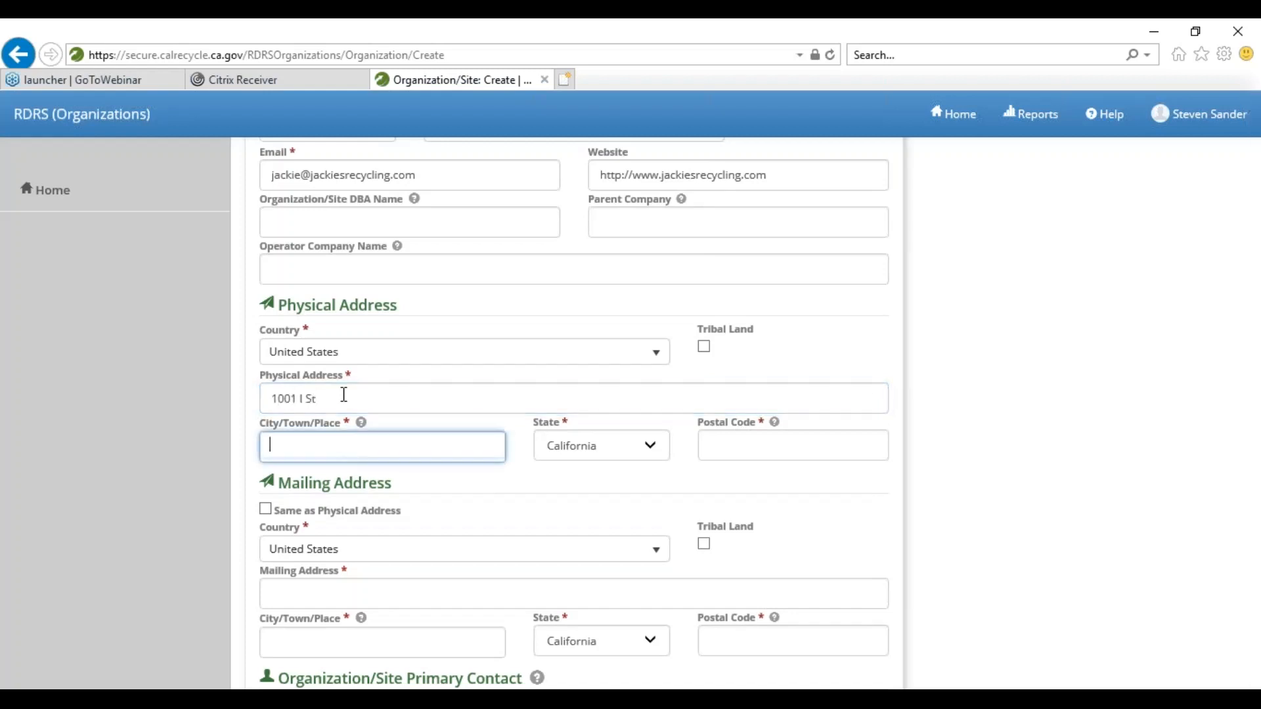
text(Sacramento)
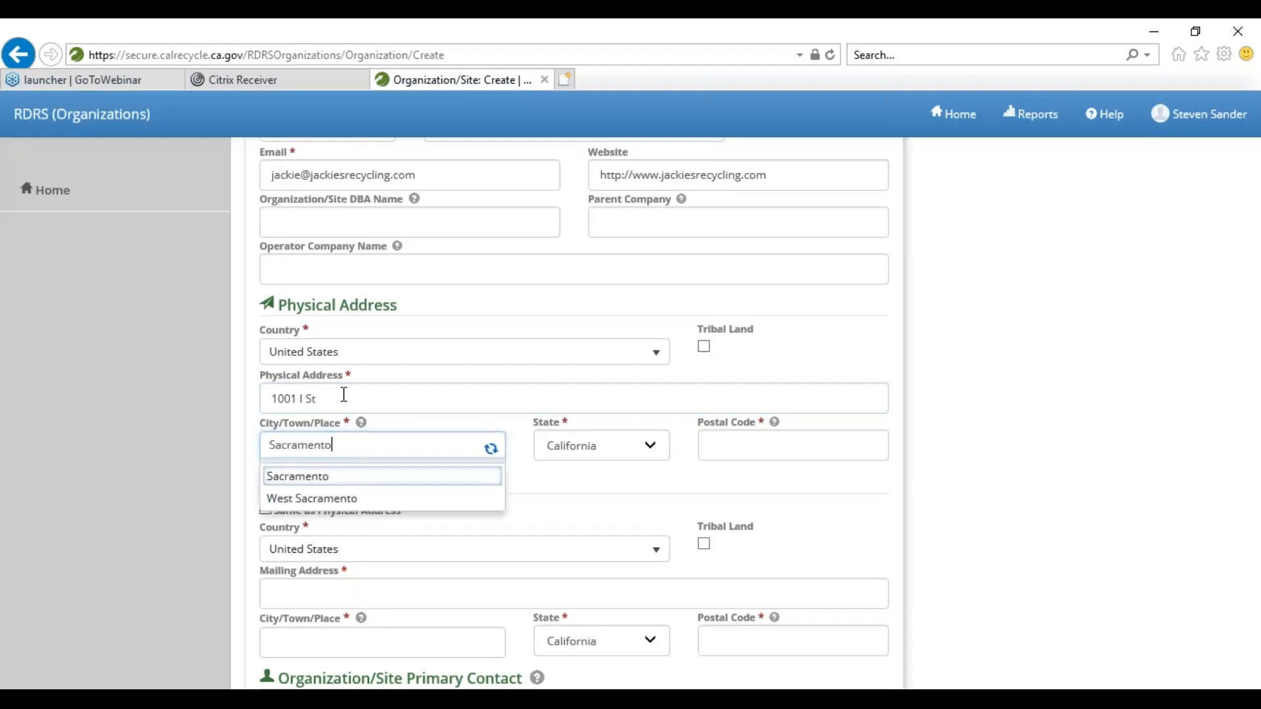
key(Tab)
text(958)
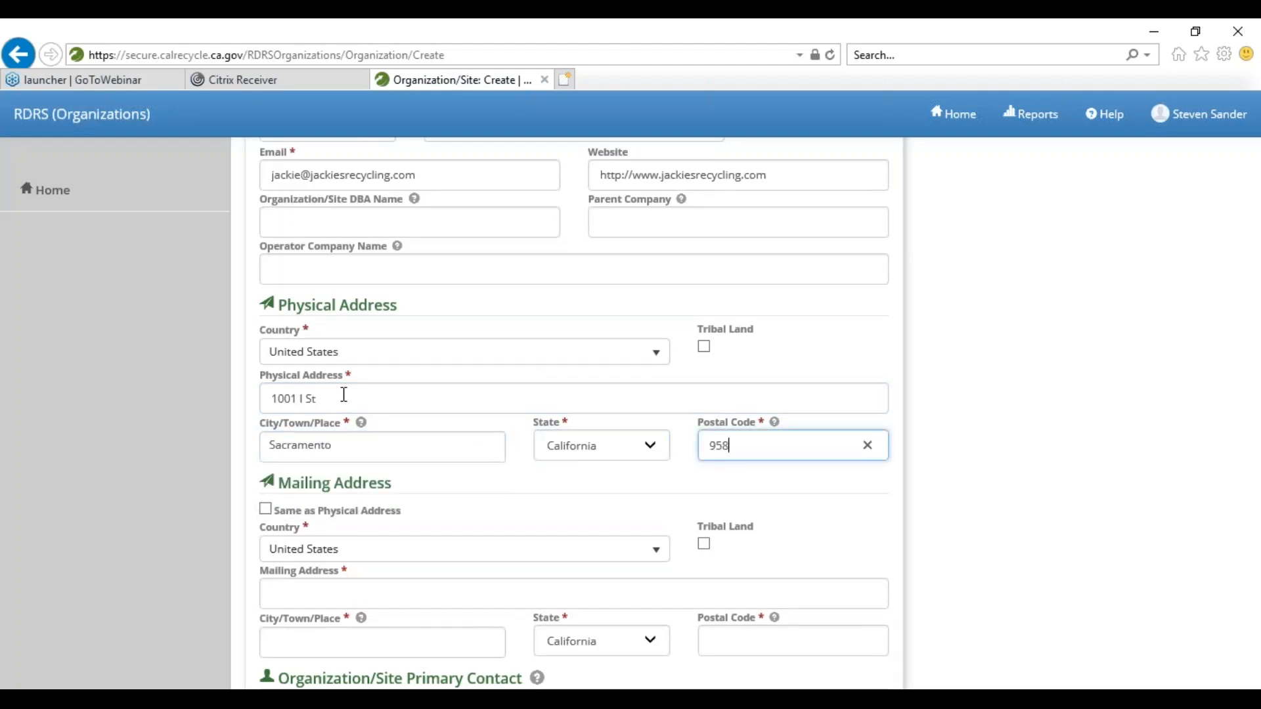
text(14)
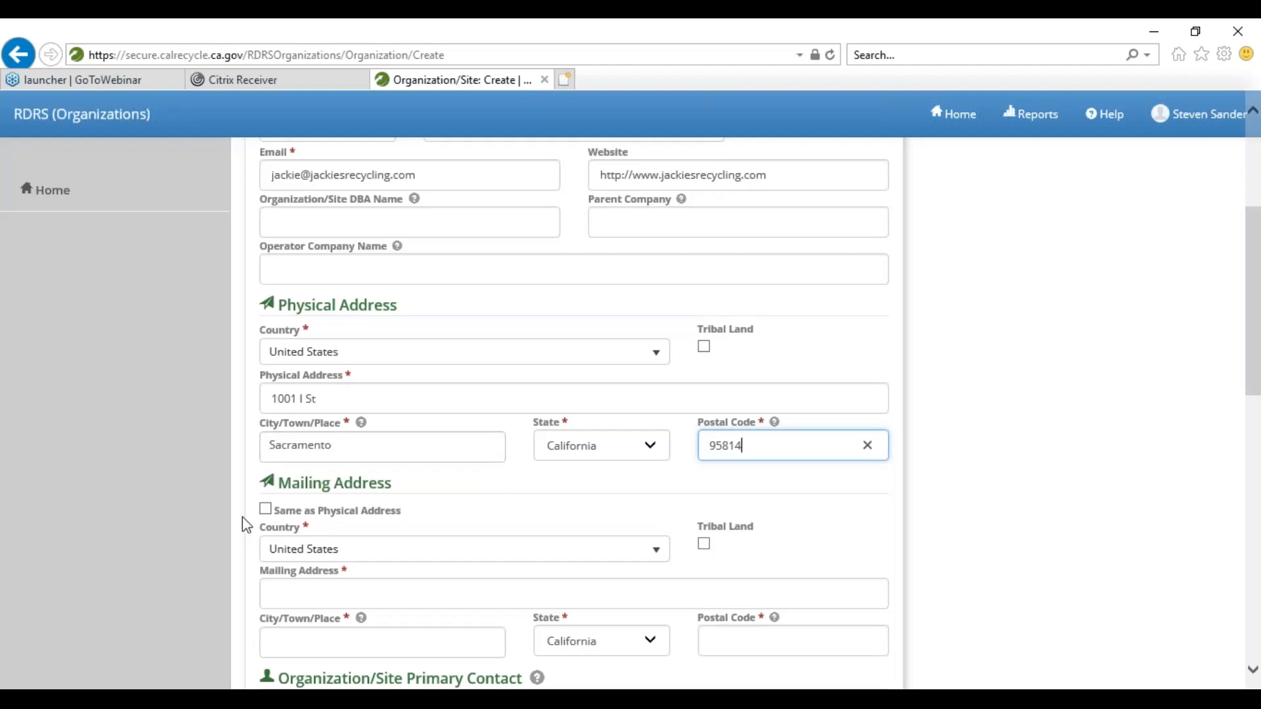
click(265, 509)
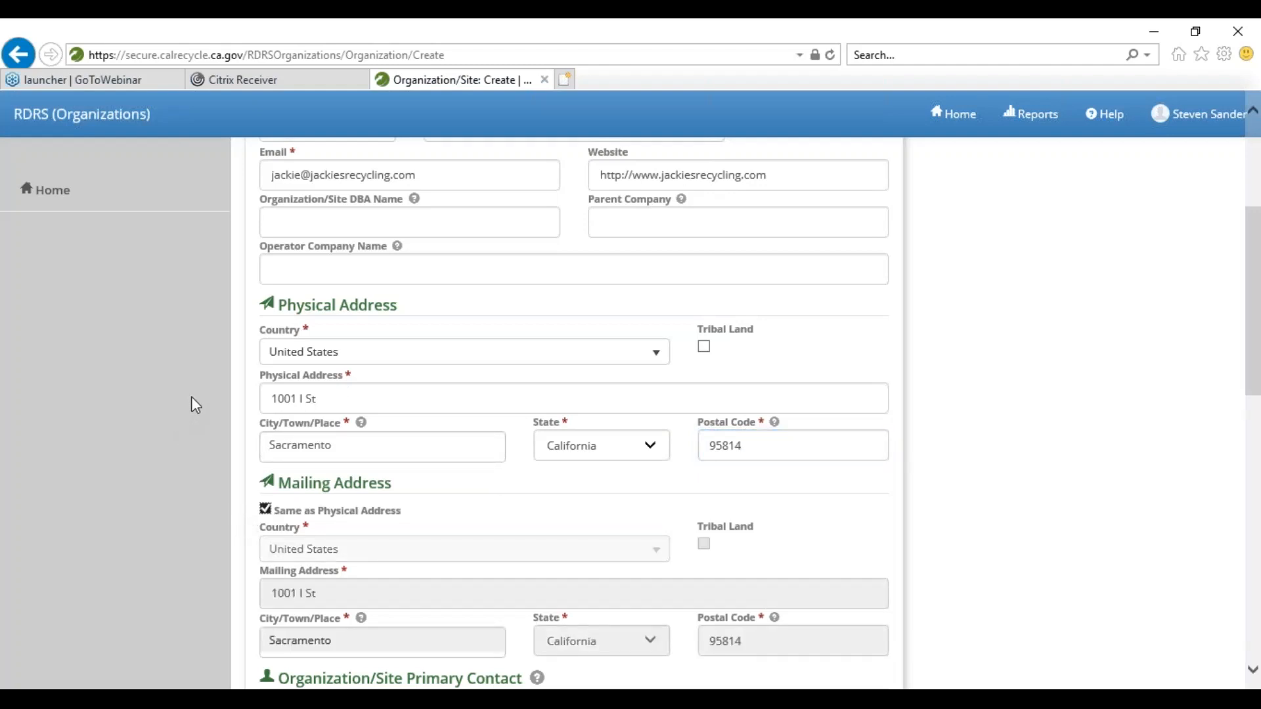
- Enter the primary contact's phone number, then move down to the Reporting Entity Activity section
scroll(191, 397, down, 2)
scroll(192, 396, down, 1)
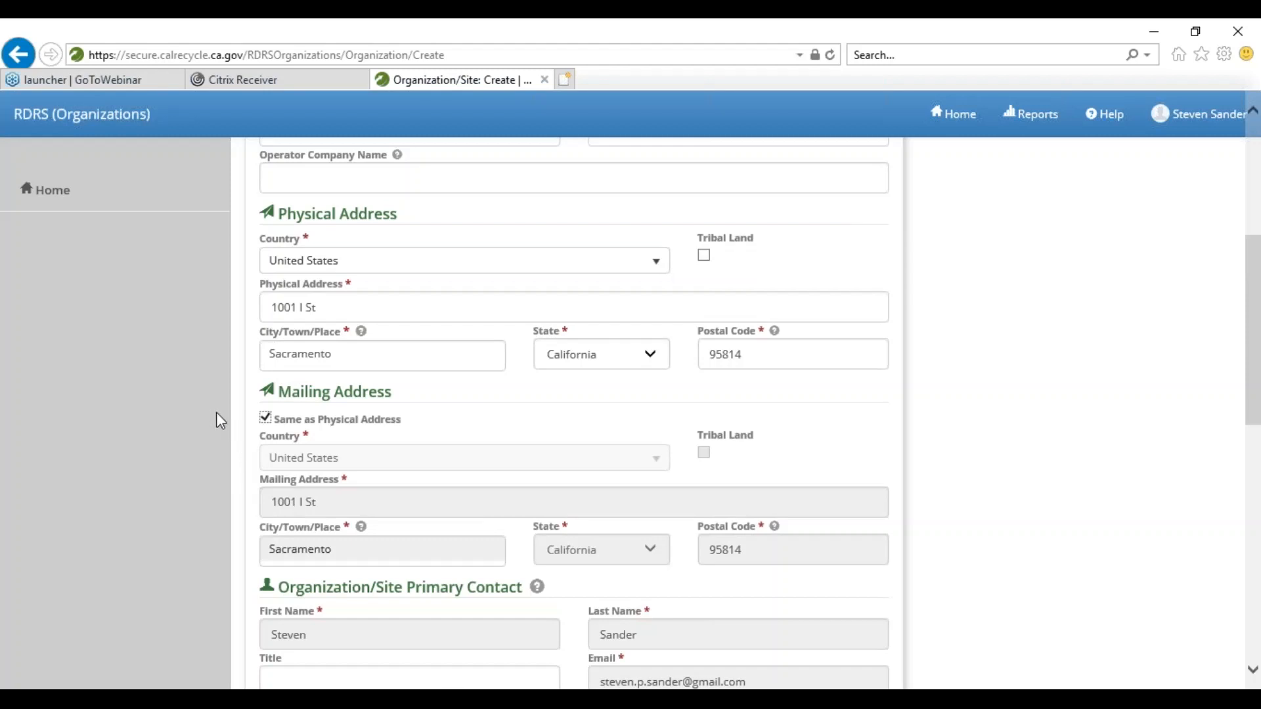
scroll(174, 482, down, 3)
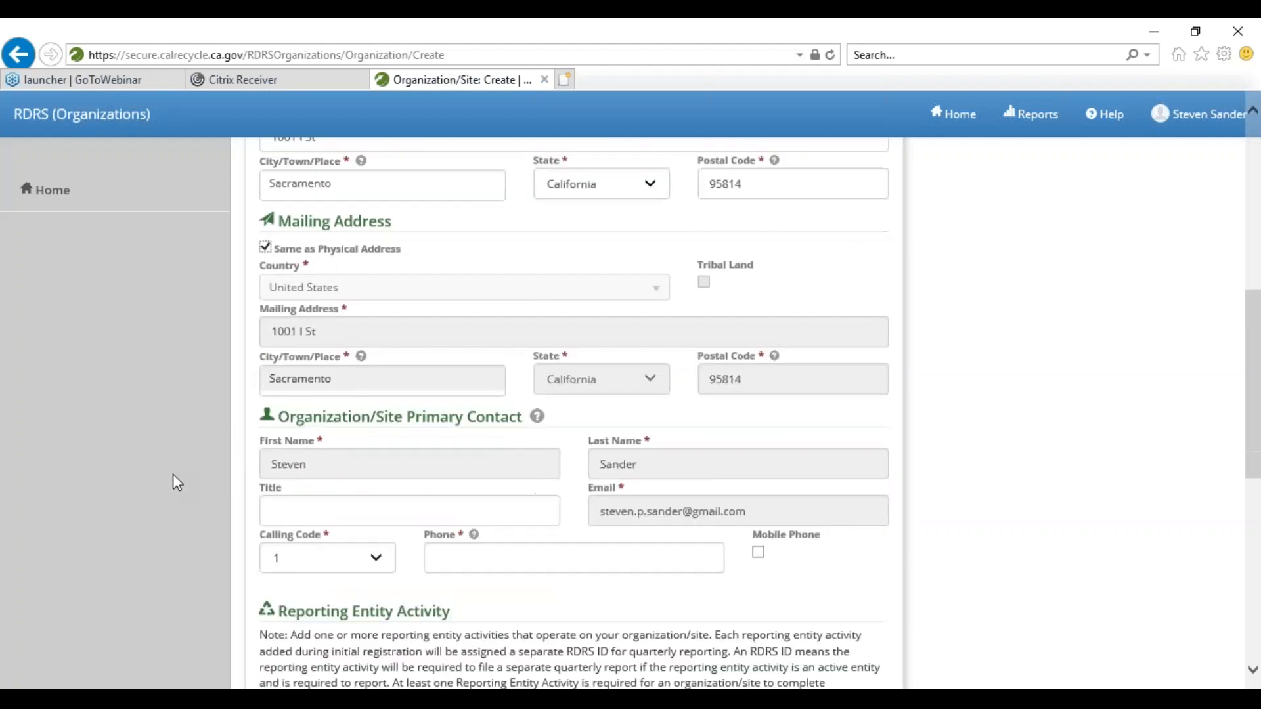
scroll(348, 501, down, 2)
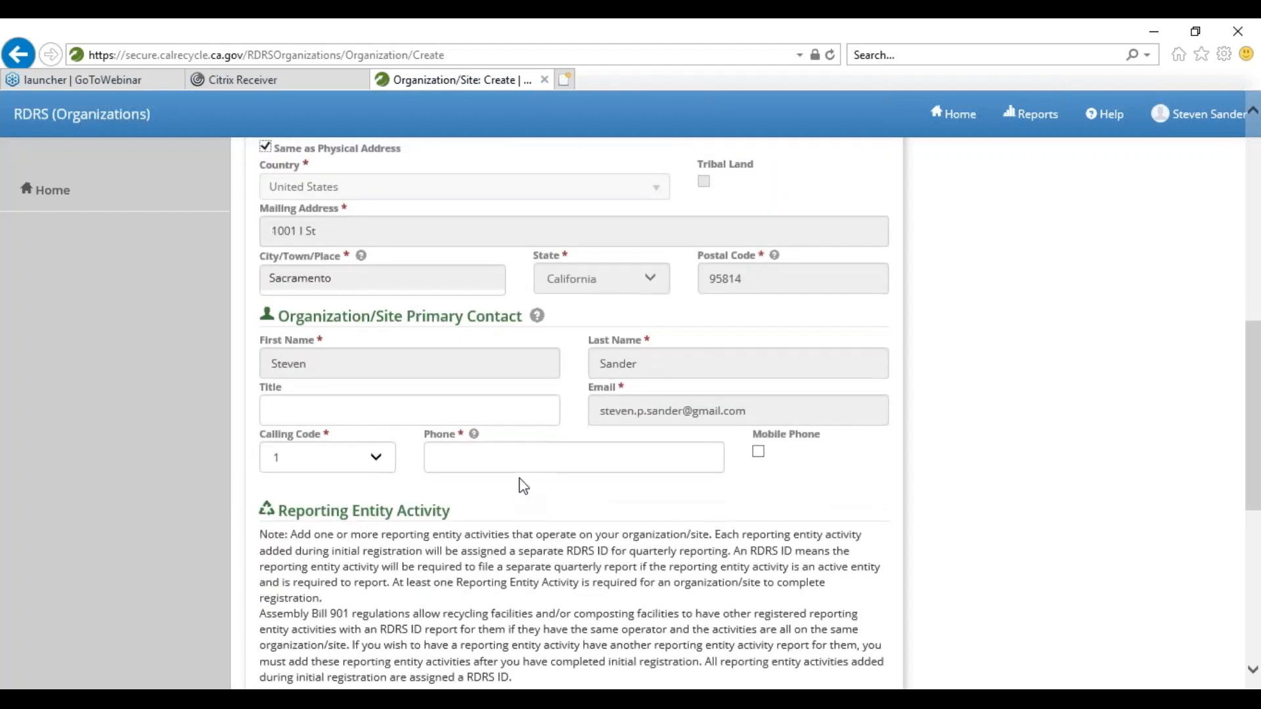
click(529, 449)
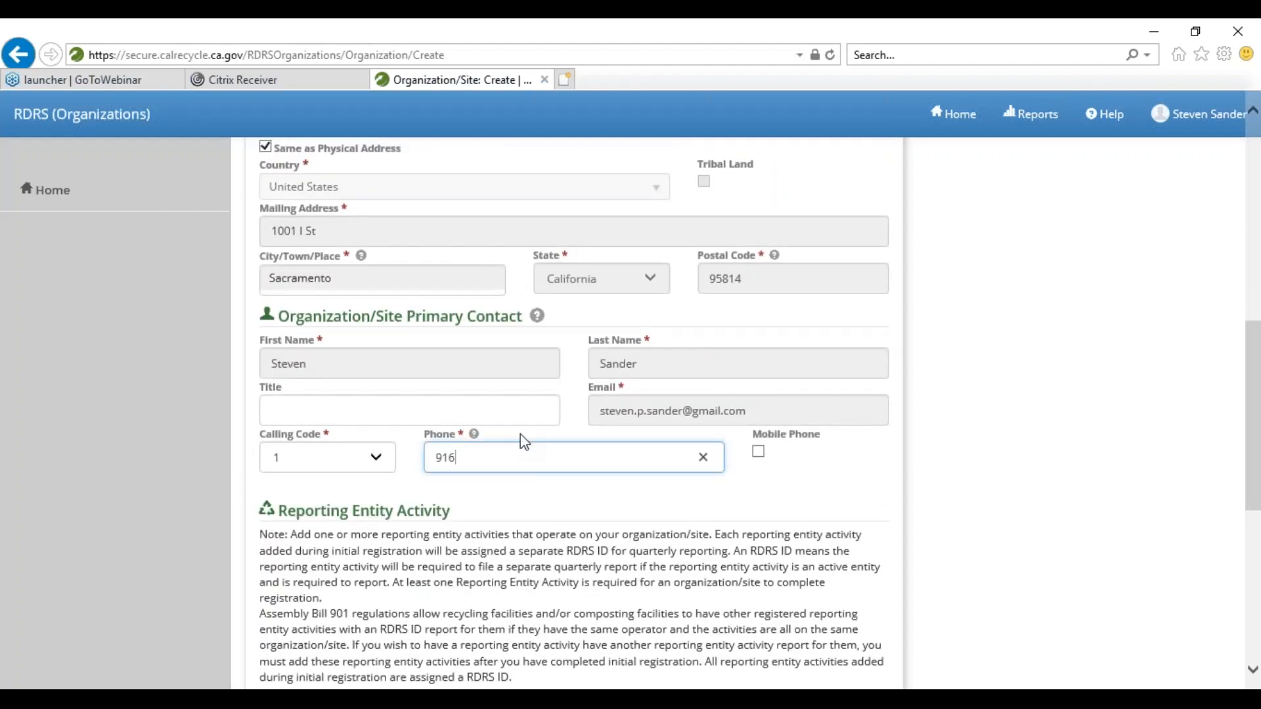
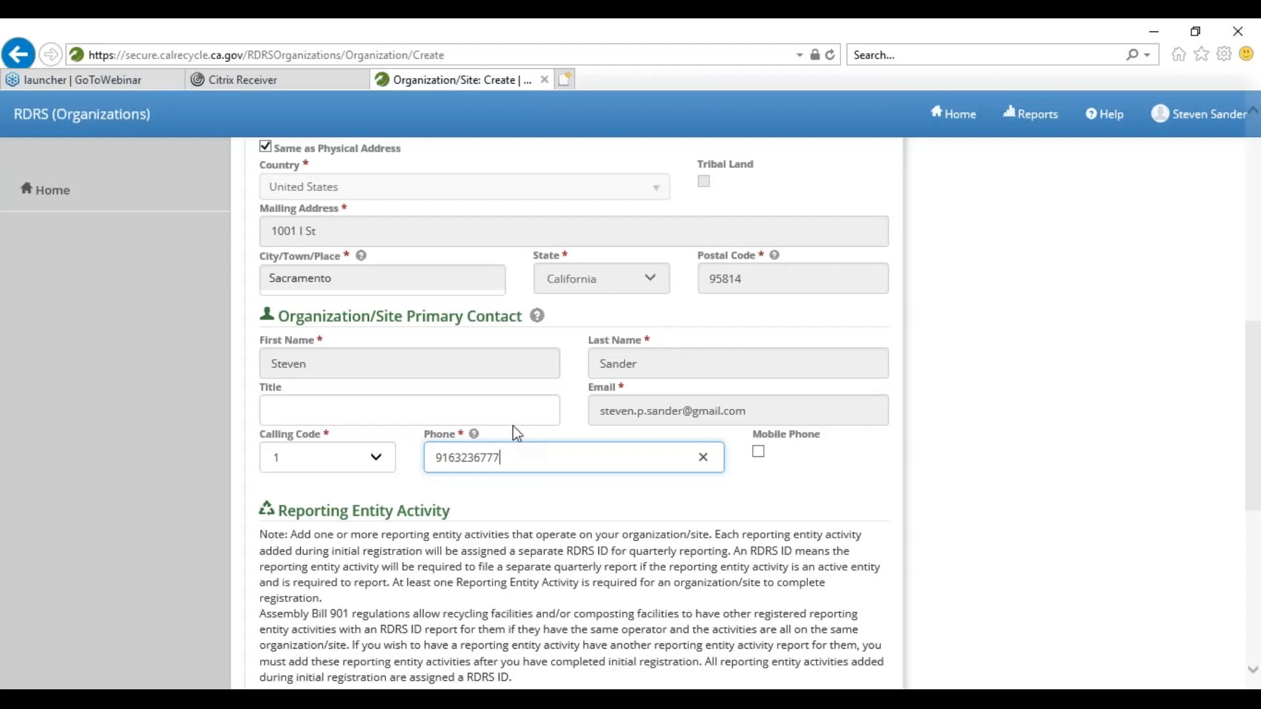
scroll(469, 402, down, 2)
scroll(469, 401, down, 4)
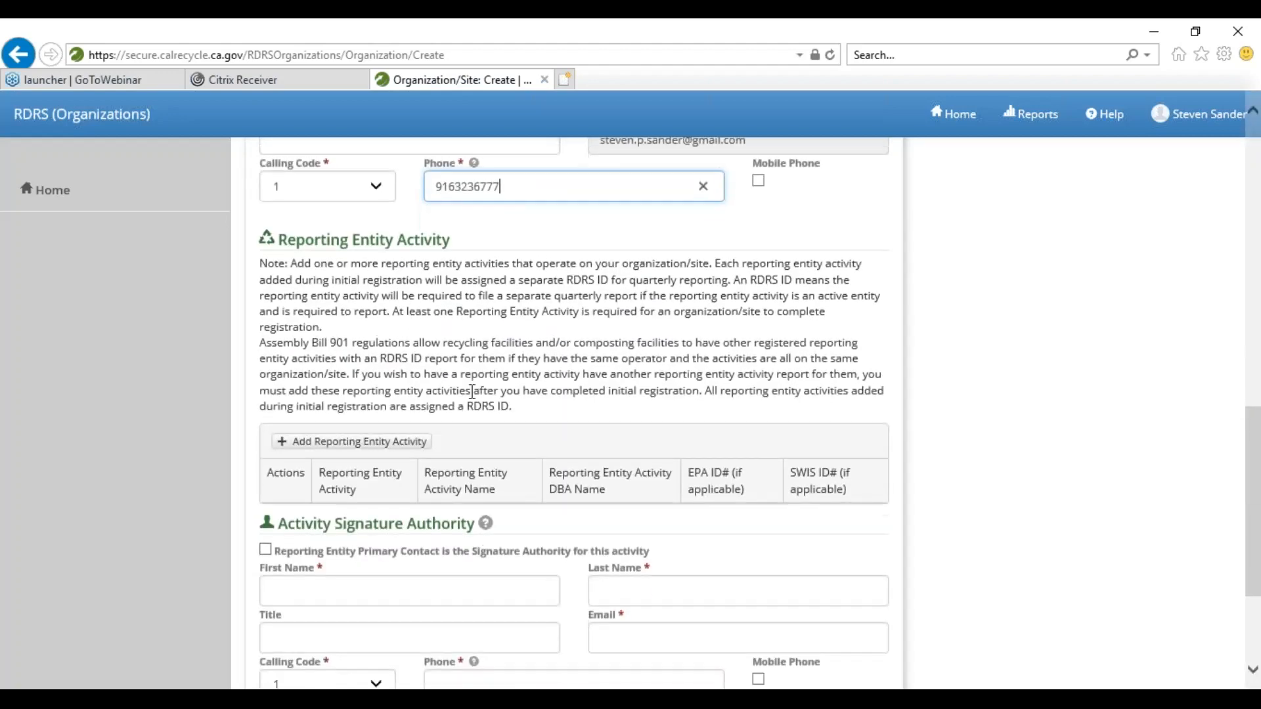
- Save a Recycler/Composter activity named 'Jackie's Recyclery' with DBA name 'Jackie's Buyback'
click(333, 450)
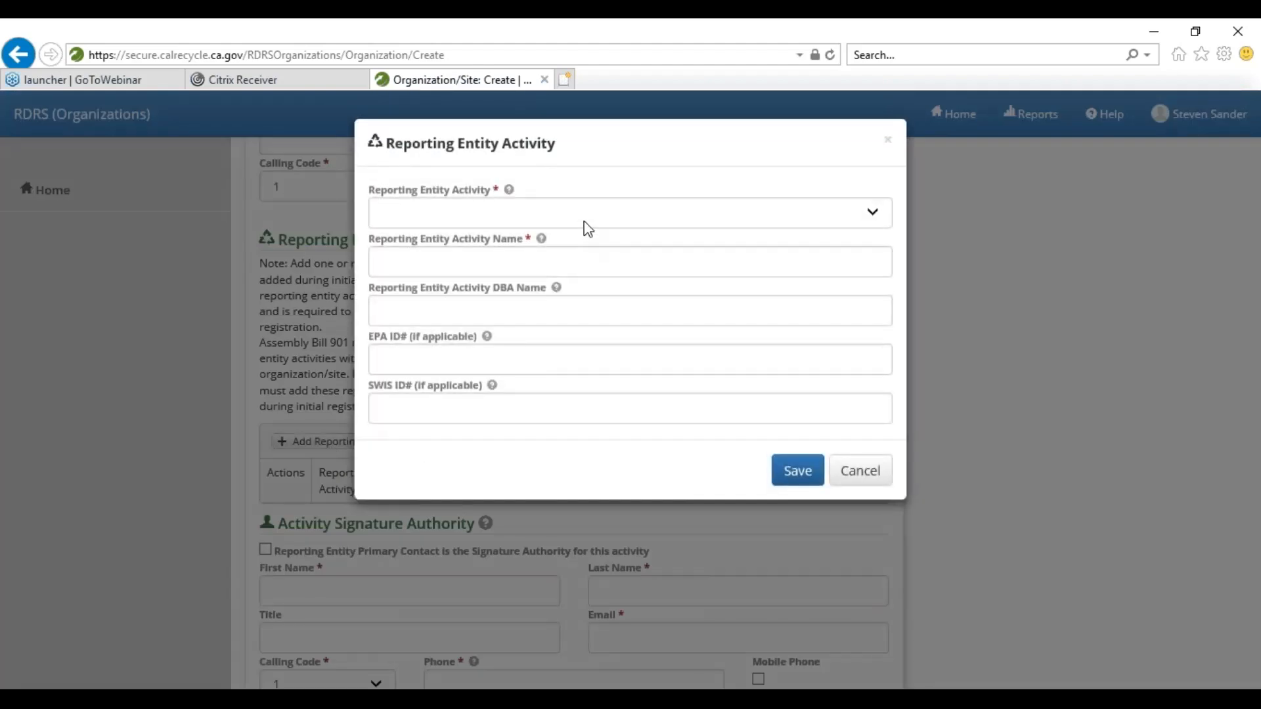
click(588, 229)
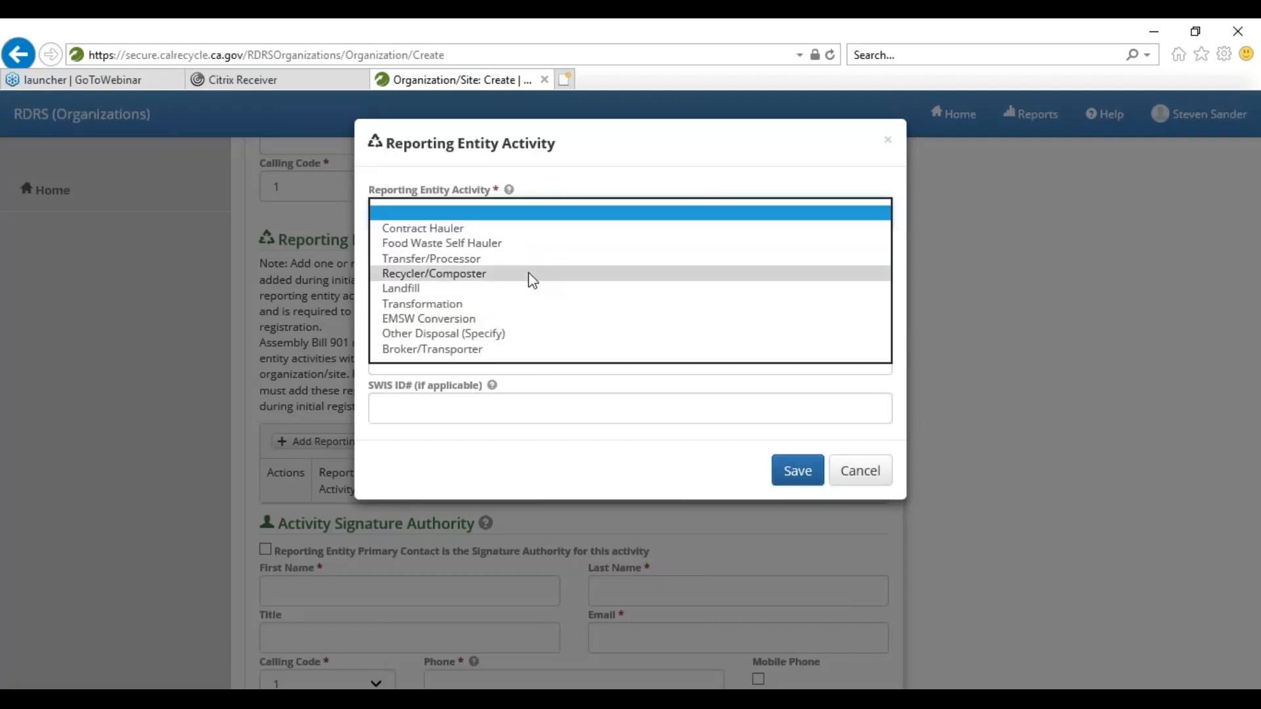
click(532, 274)
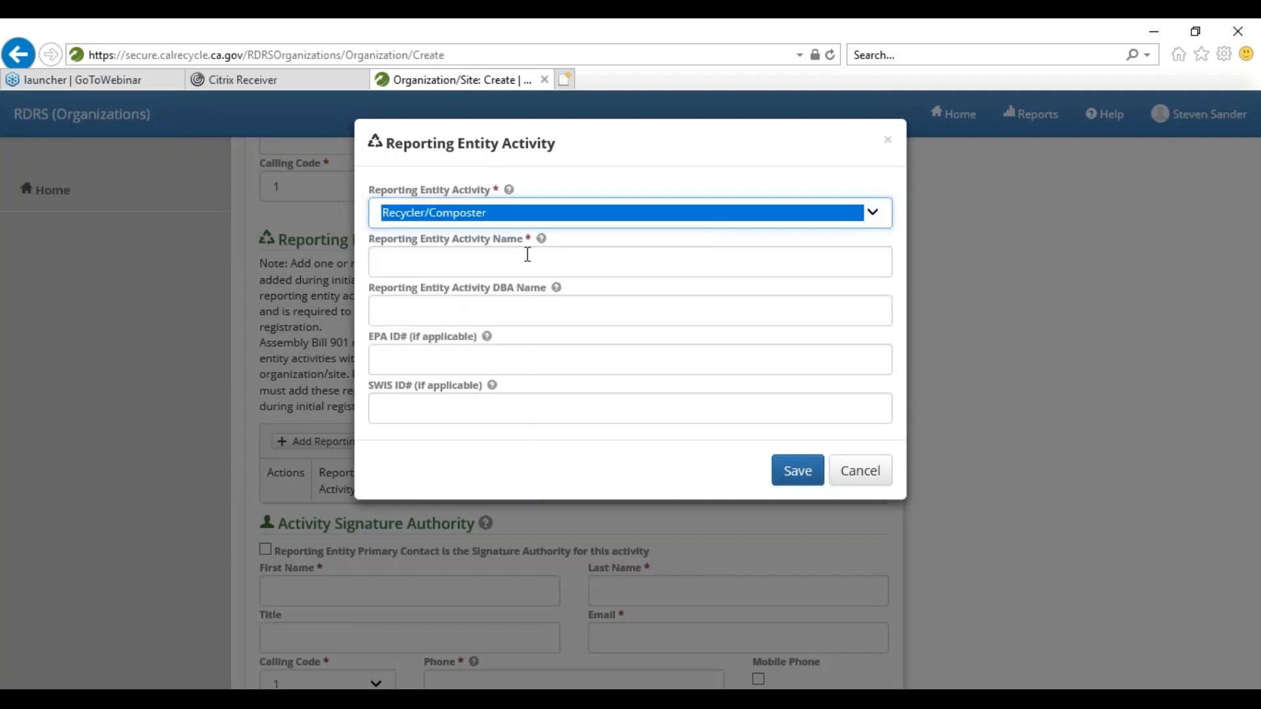
click(517, 260)
text(Jackie)
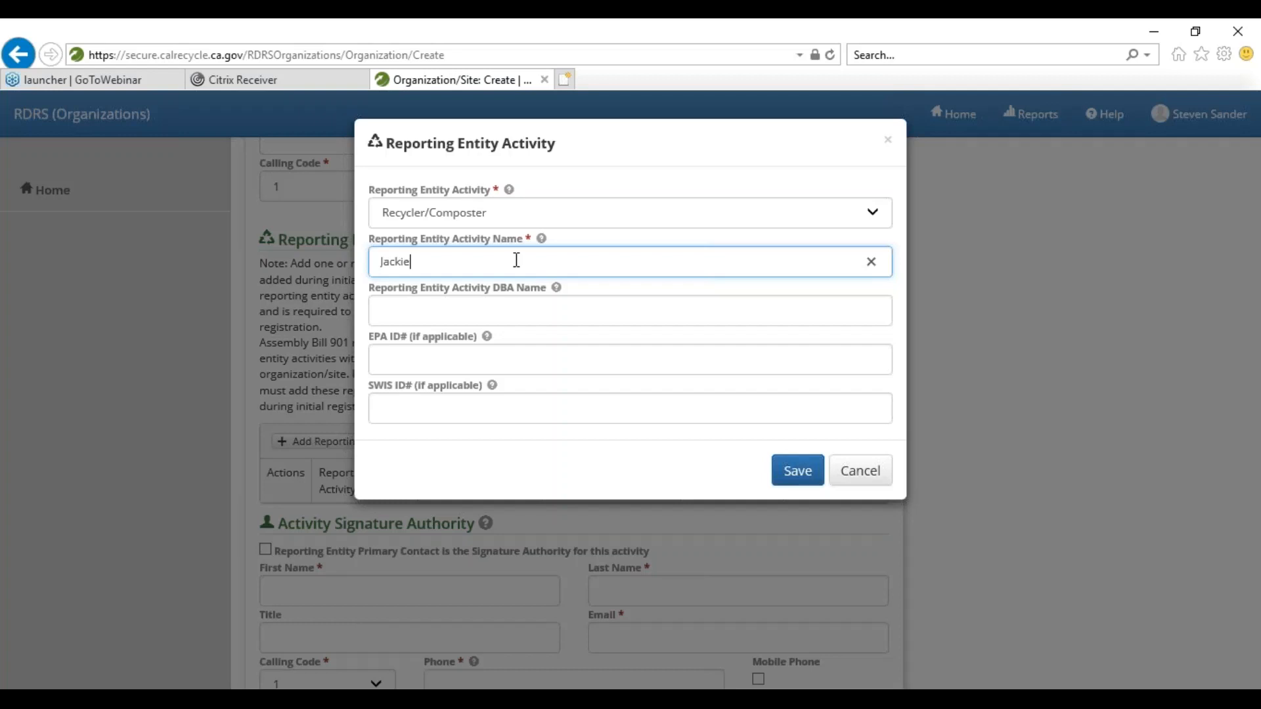
text('s Recyclery)
key(Tab)
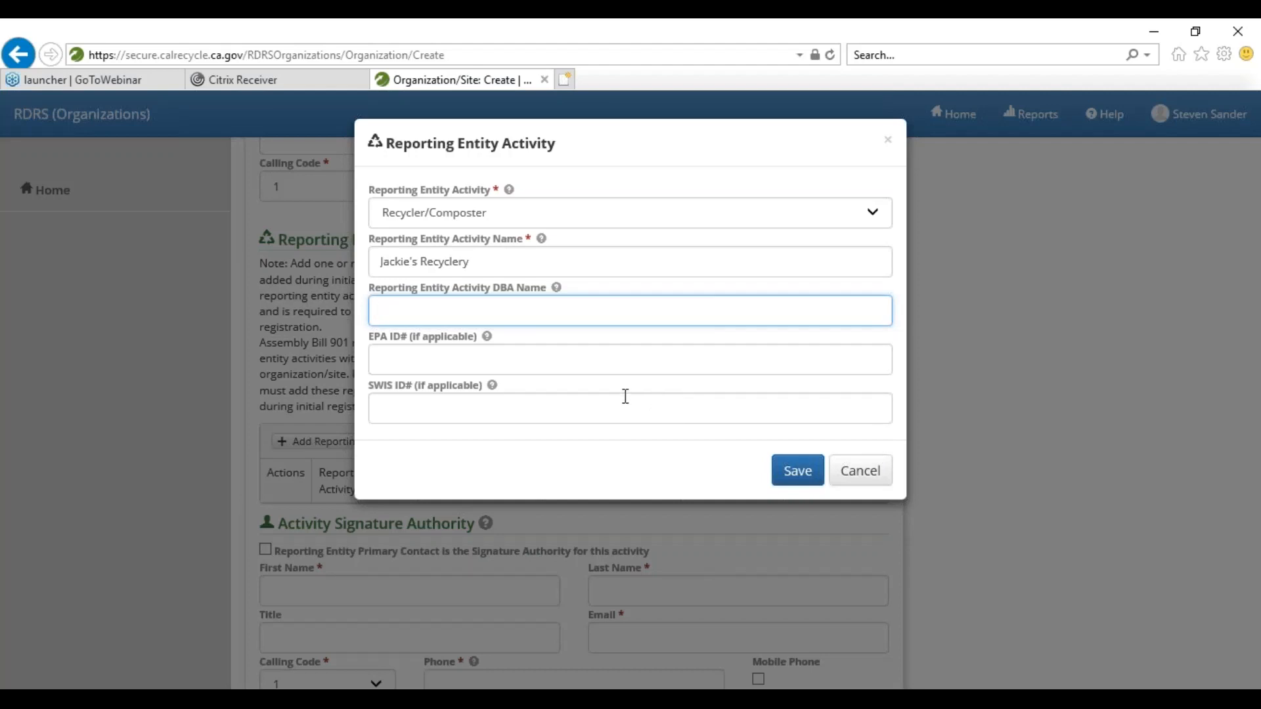
text(Jackie's Buyback)
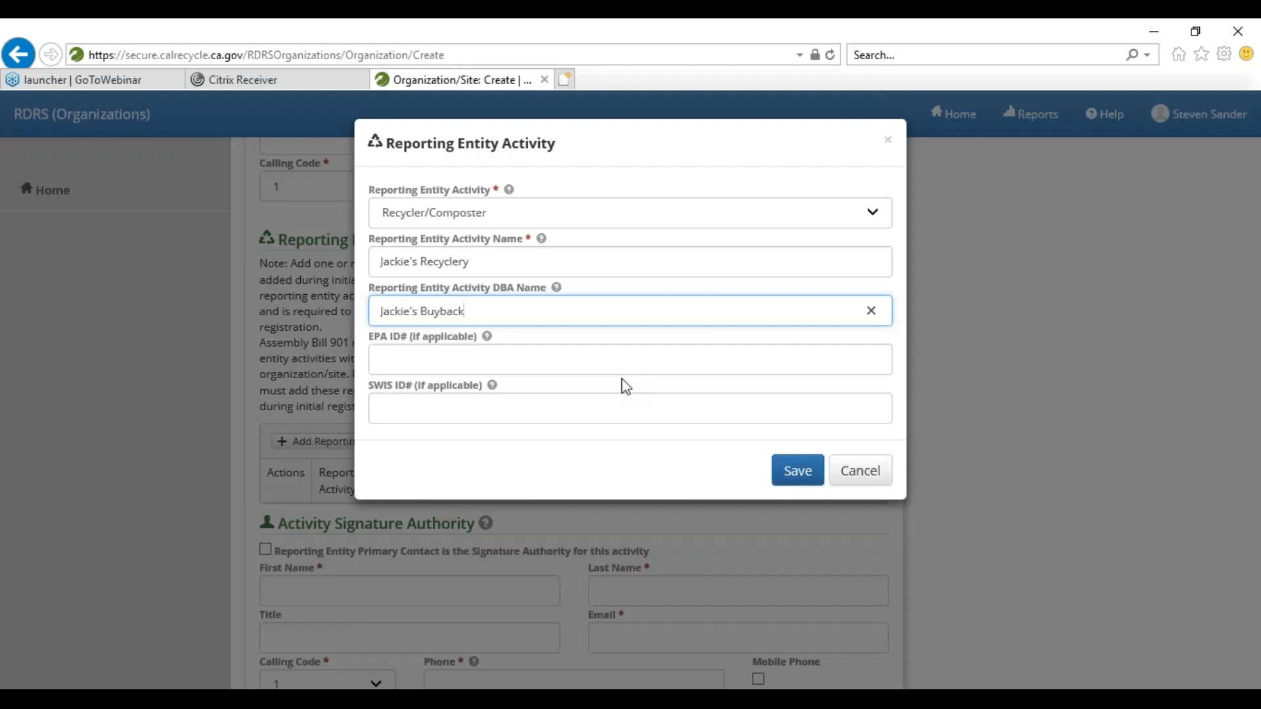
click(784, 480)
- Mark the primary contact as Signature Authority and save the form, which reports Country is required
scroll(479, 448, down, 3)
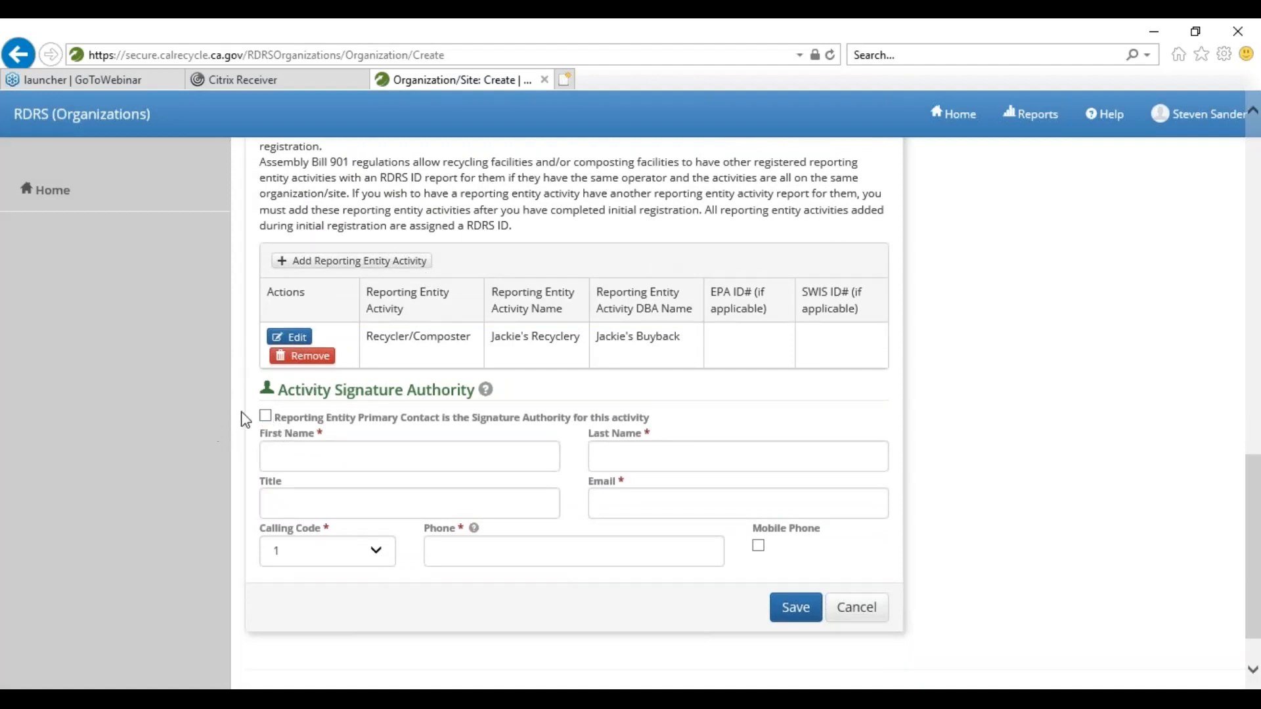
click(265, 417)
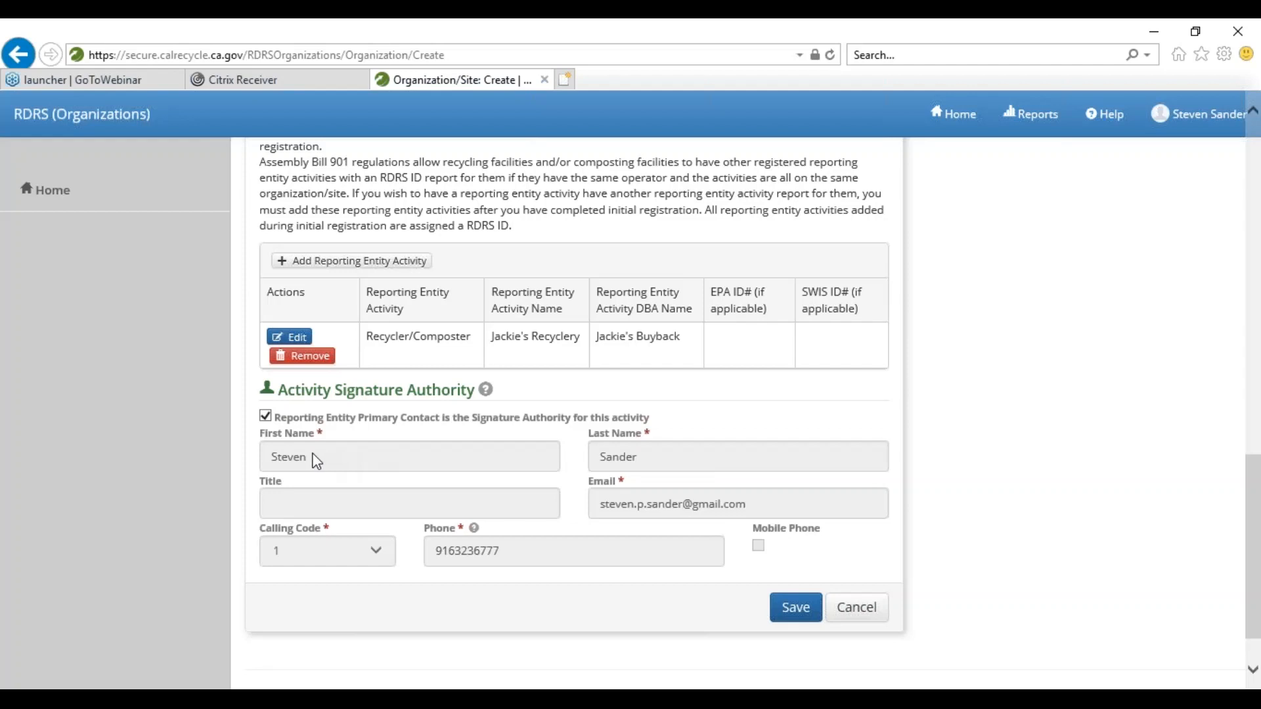
click(783, 616)
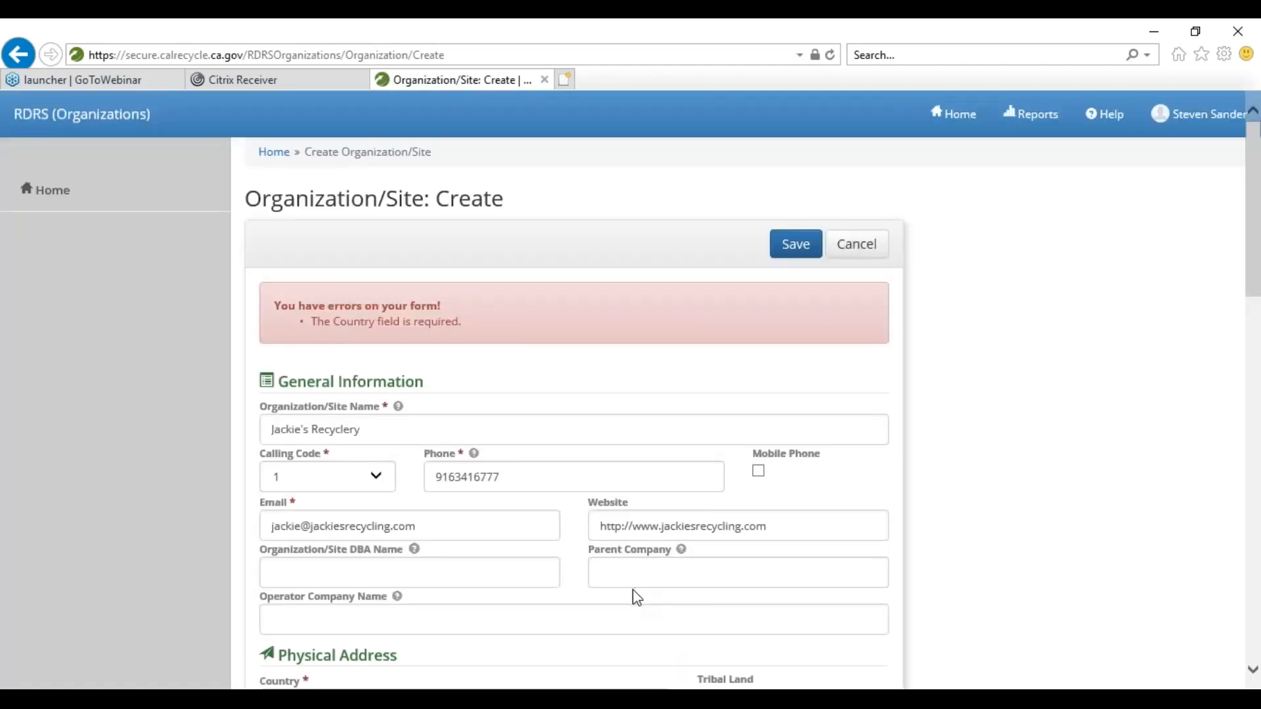
- Set the Mailing Address Country to United States by searching 'united'
scroll(629, 586, down, 3)
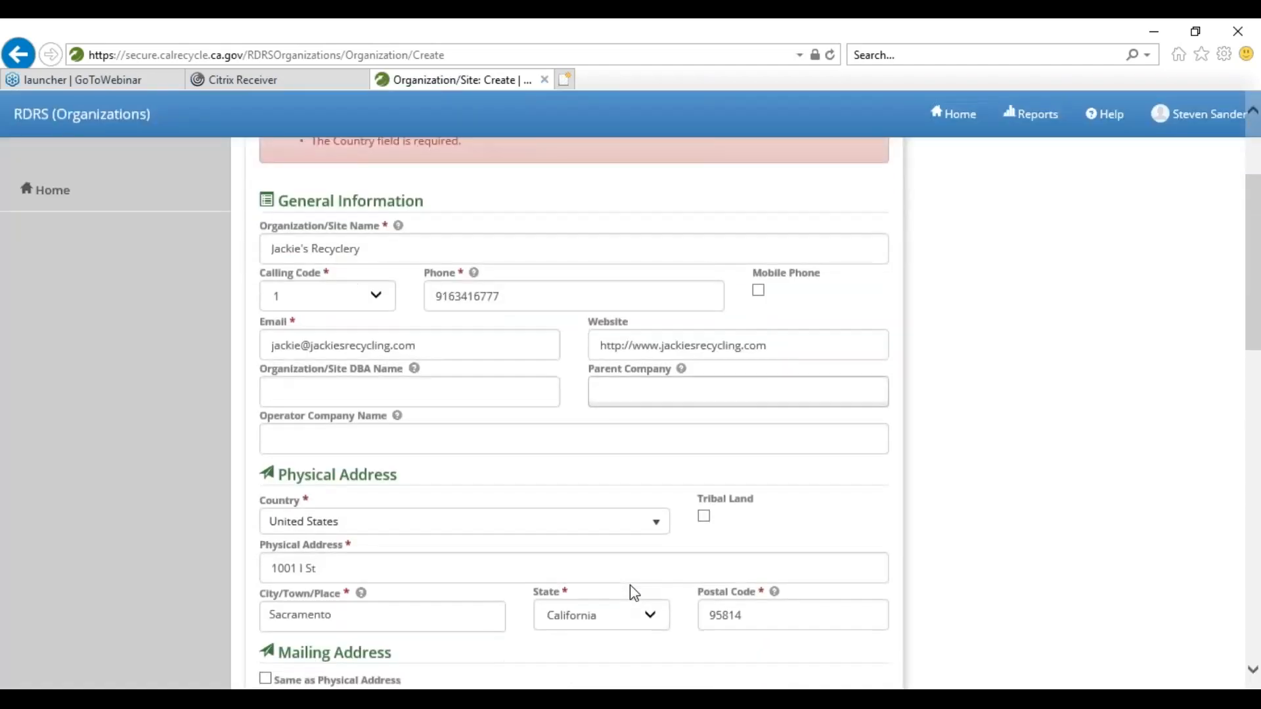
scroll(599, 535, up, 2)
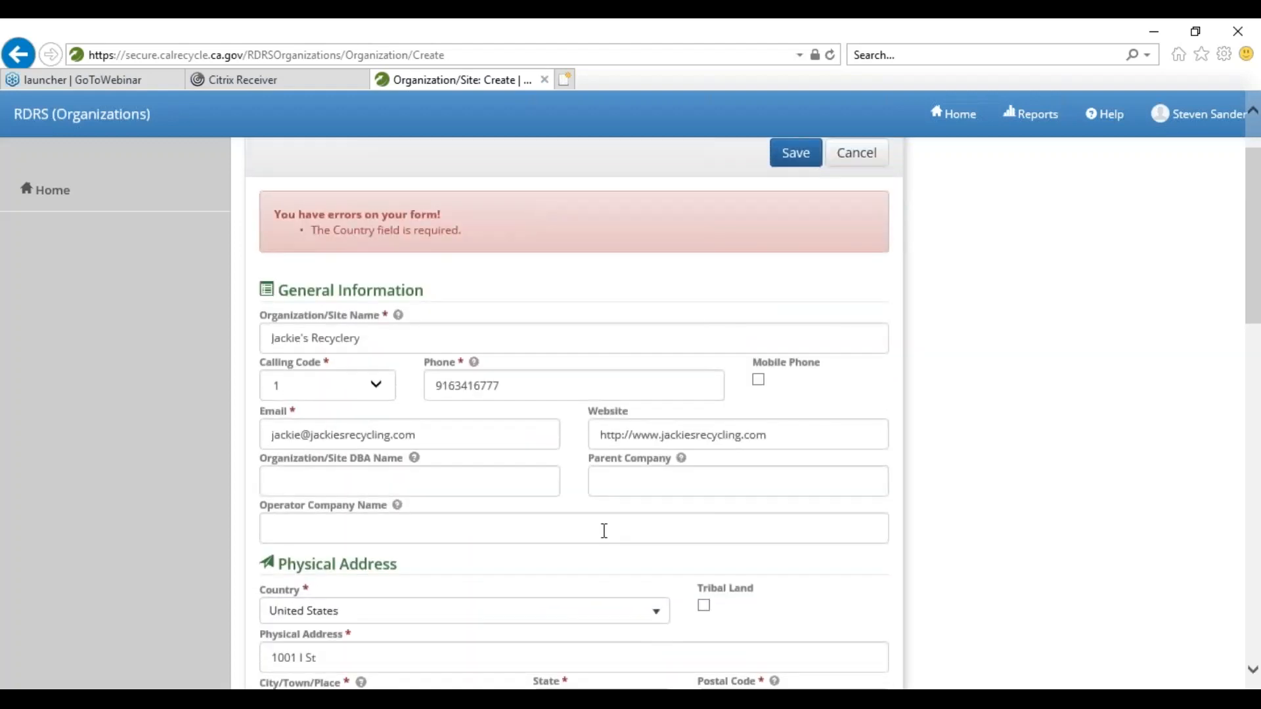
scroll(604, 531, down, 2)
scroll(616, 544, down, 4)
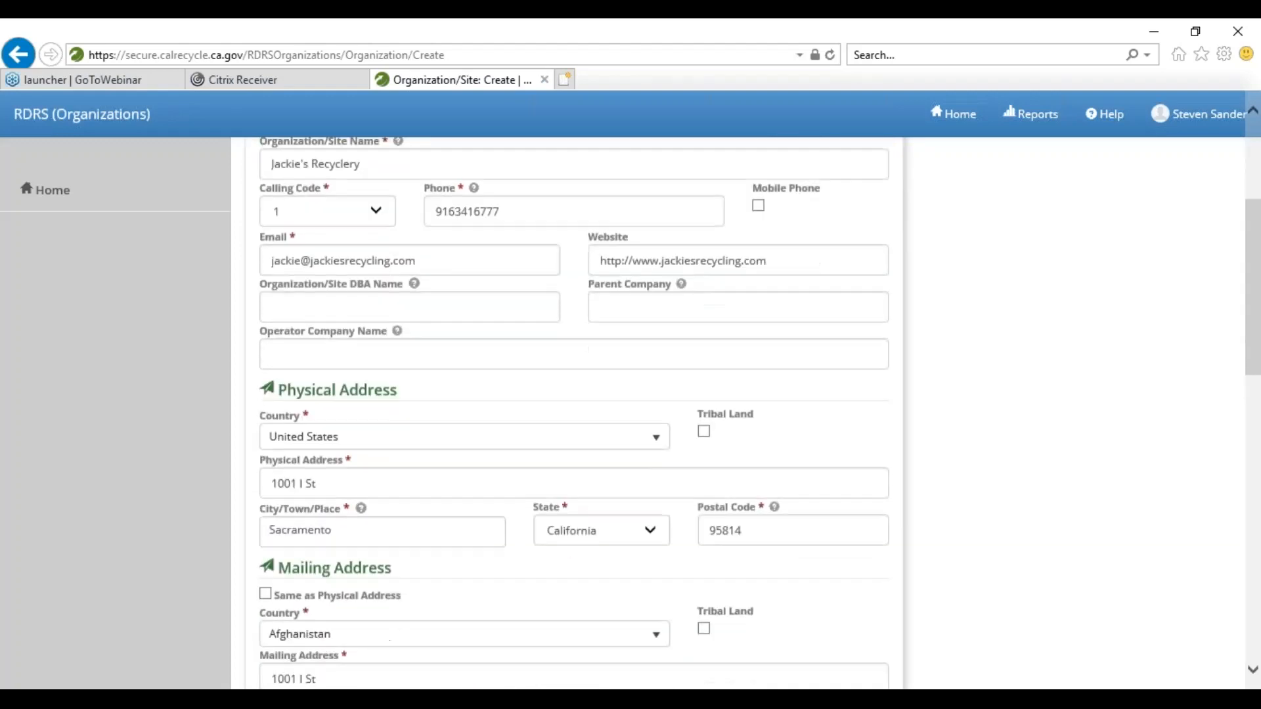
click(616, 544)
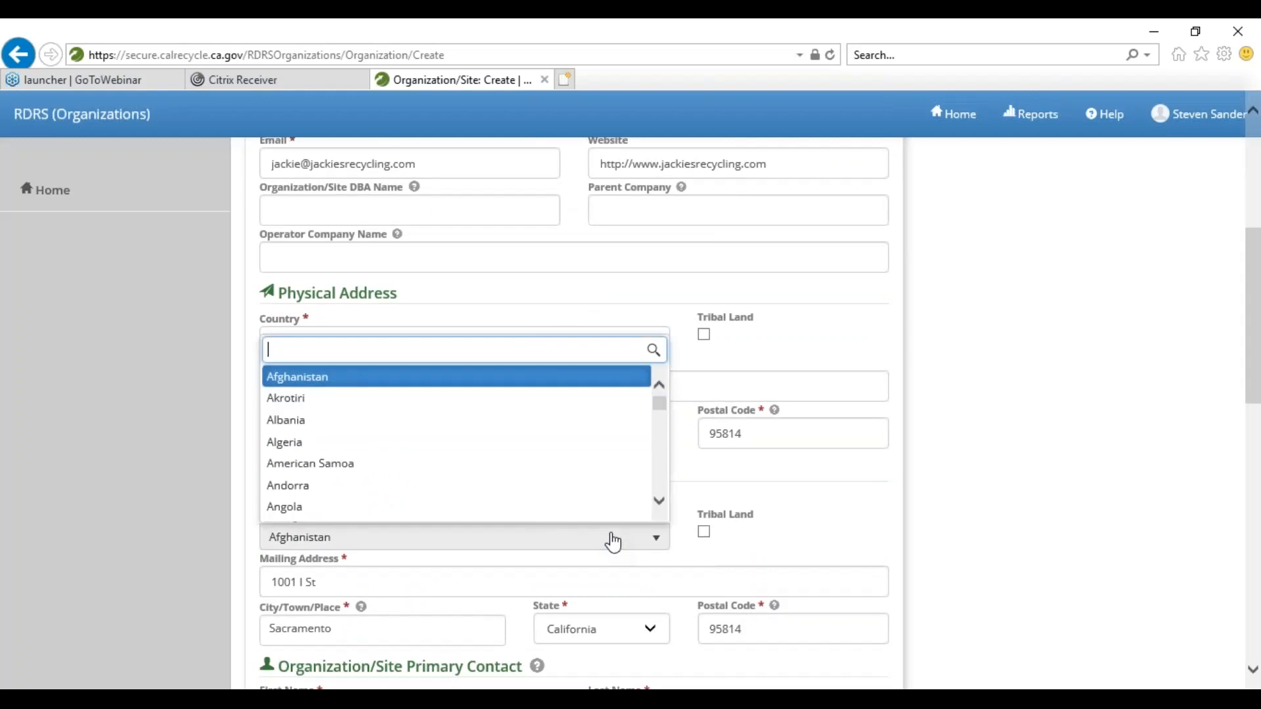
click(614, 543)
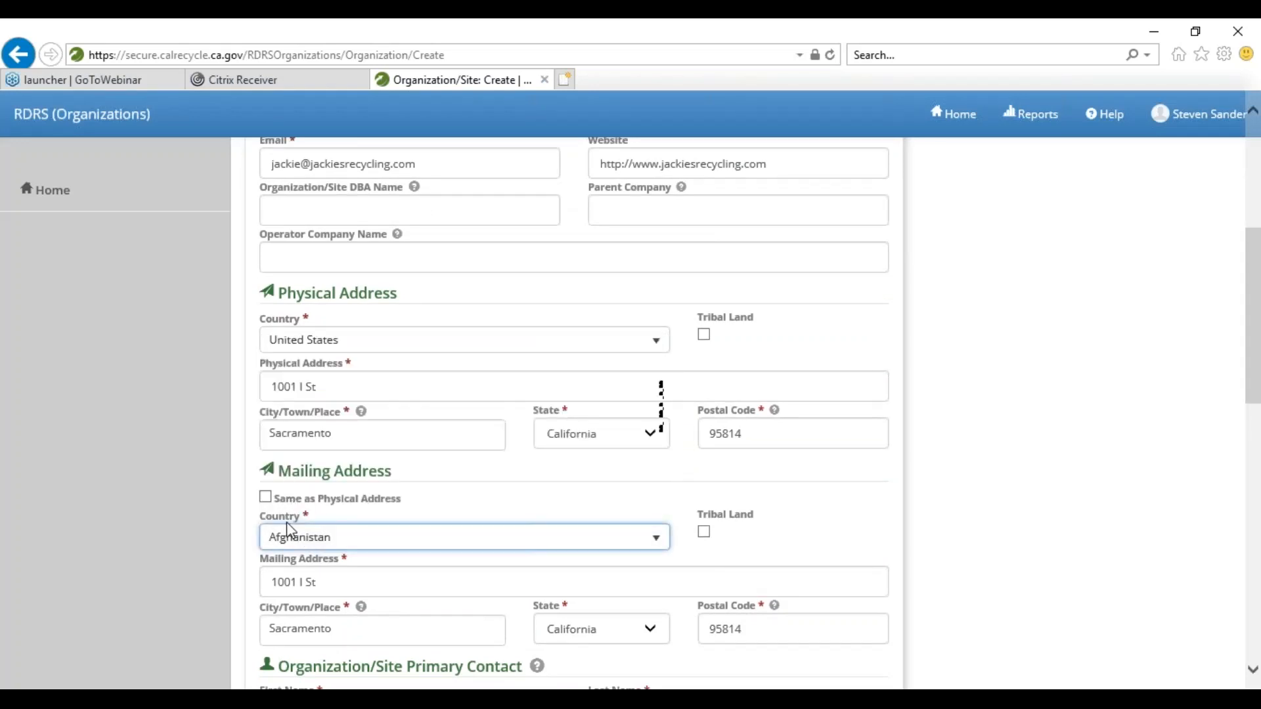
click(310, 538)
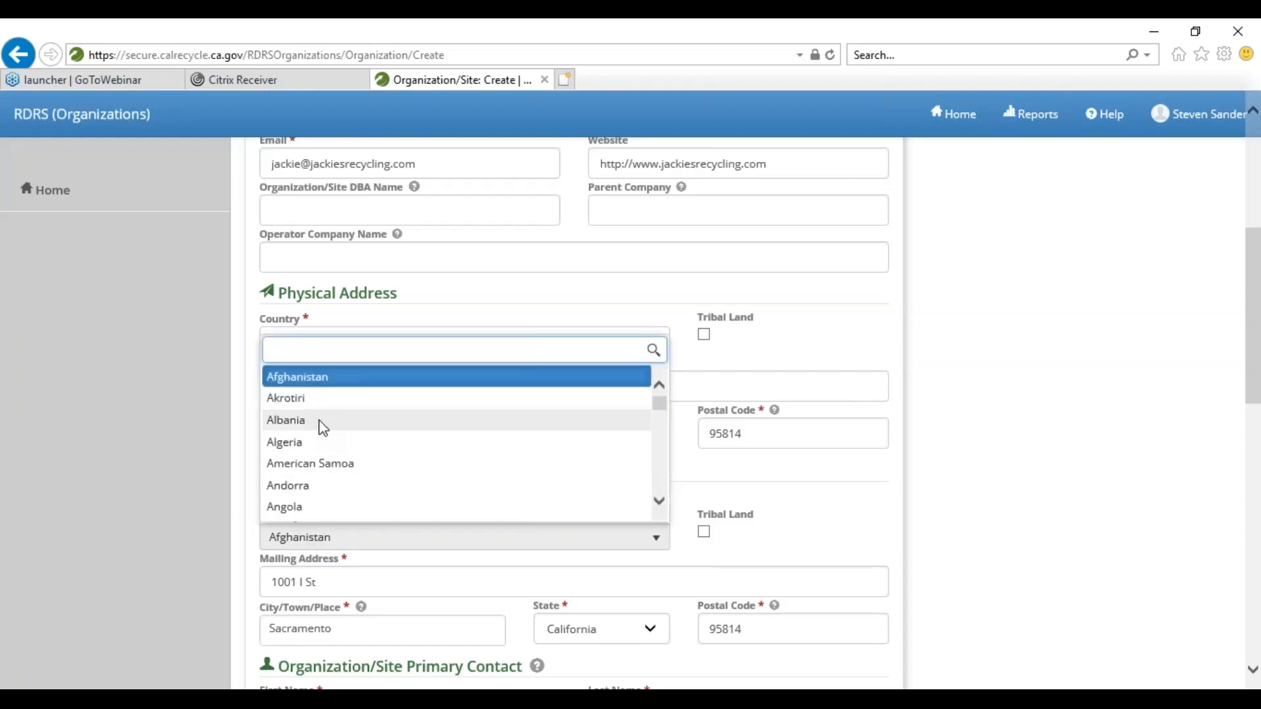
text(united)
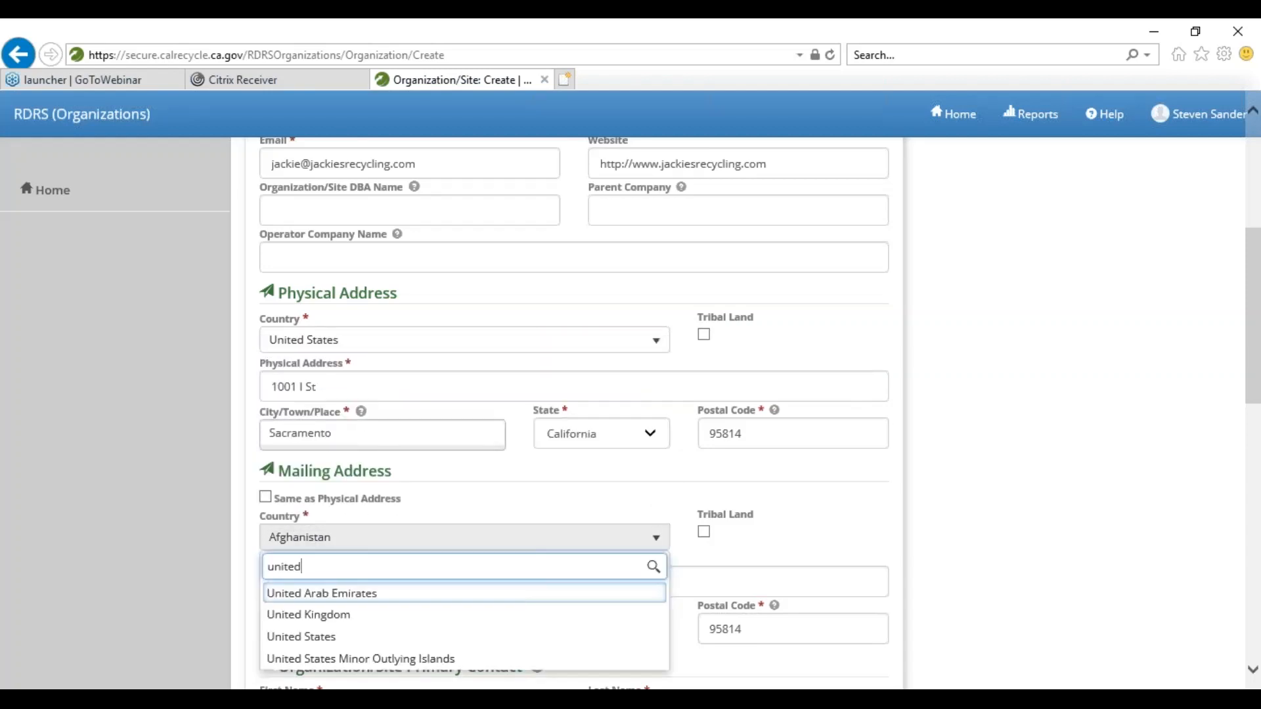
click(360, 635)
- Save the corrected organization/site form again
scroll(214, 562, down, 2)
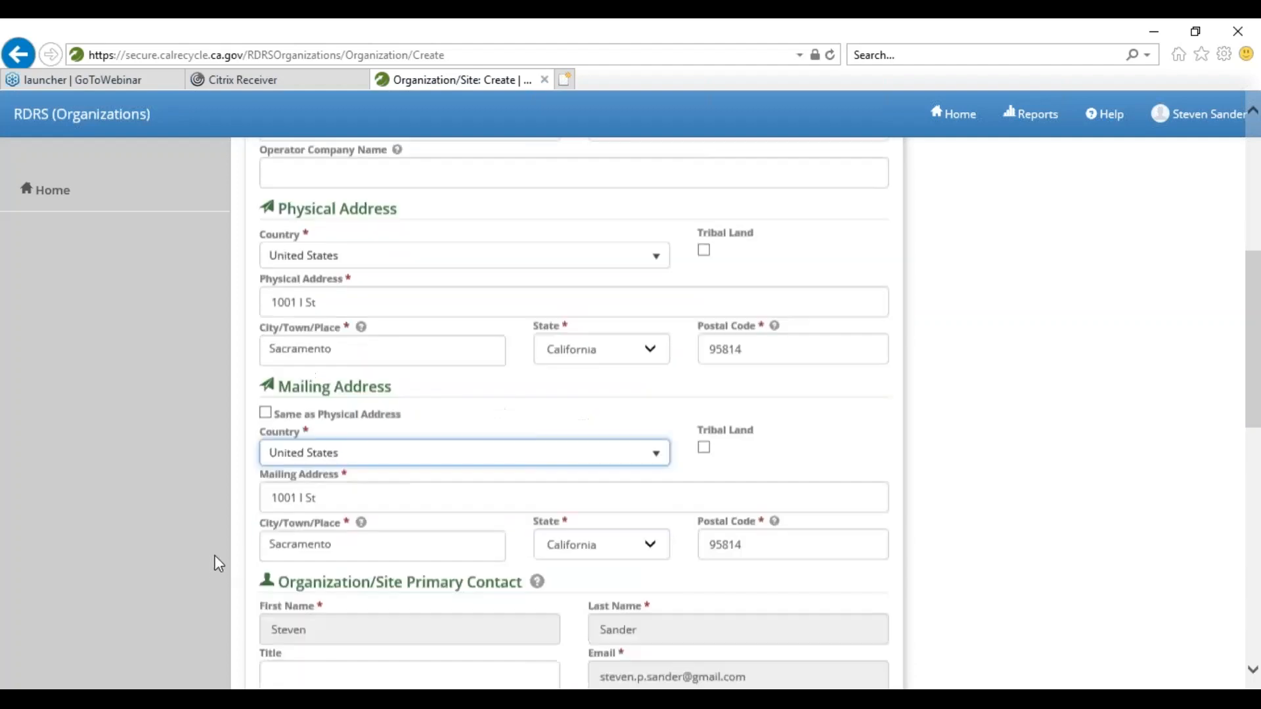
scroll(172, 499, down, 10)
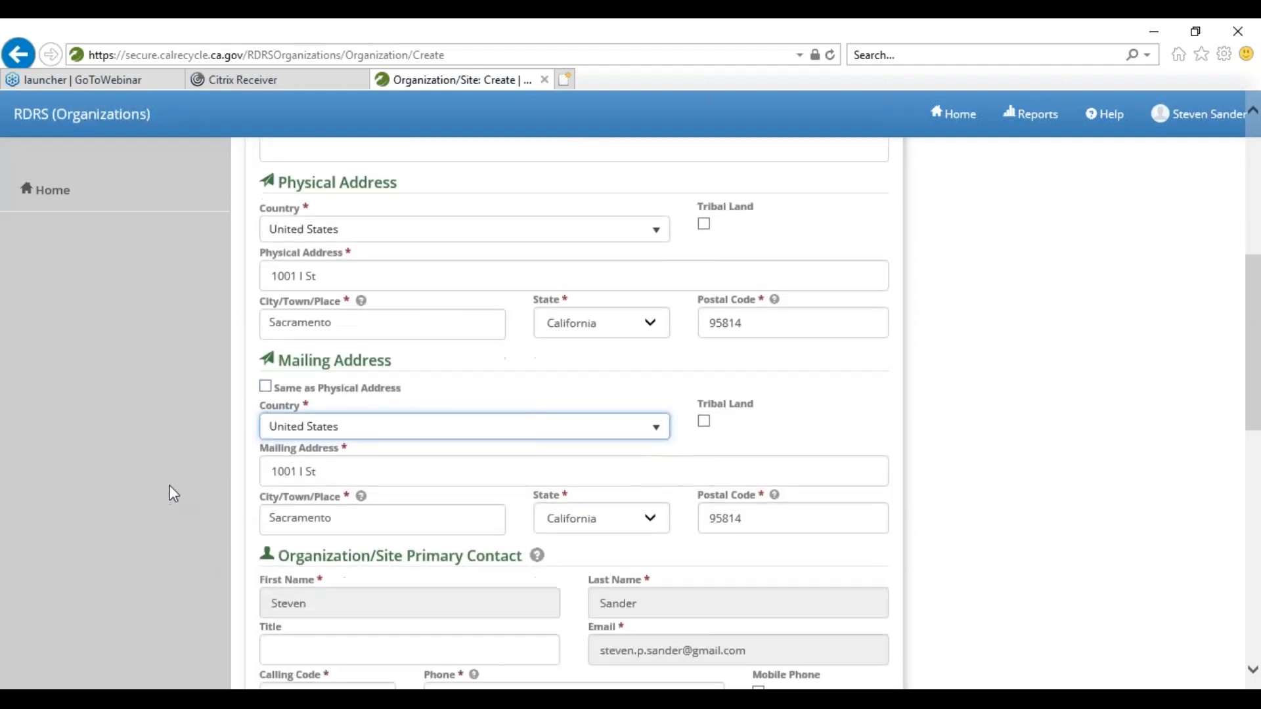
click(803, 543)
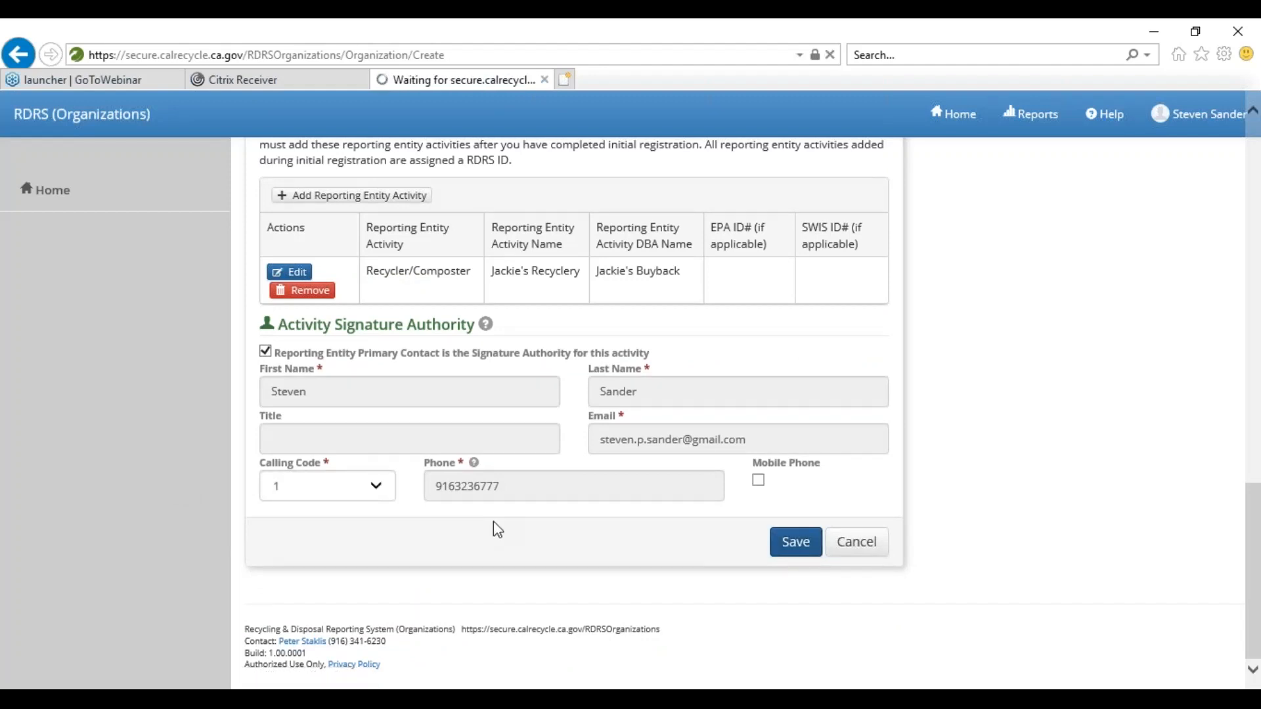
- Look over the Jackie's Recyclery Details page with its one Recycler/Composter activity listed
scroll(503, 510, up, 5)
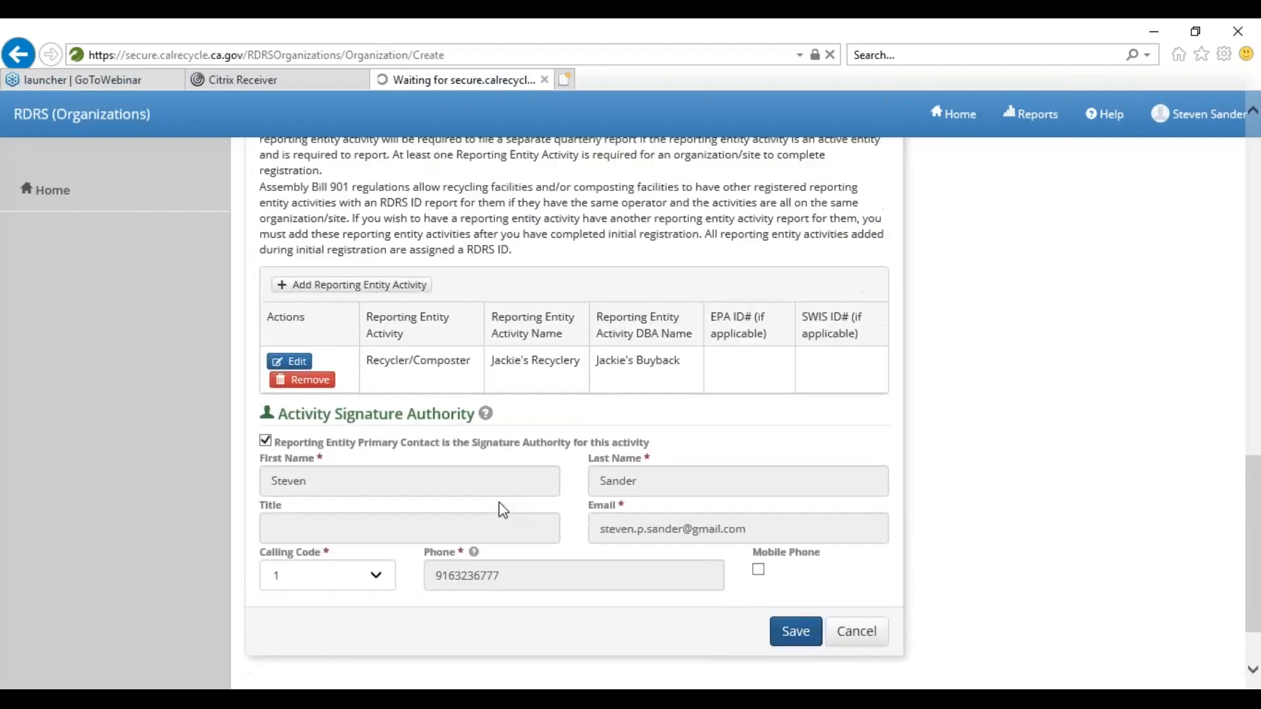
scroll(574, 414, up, 5)
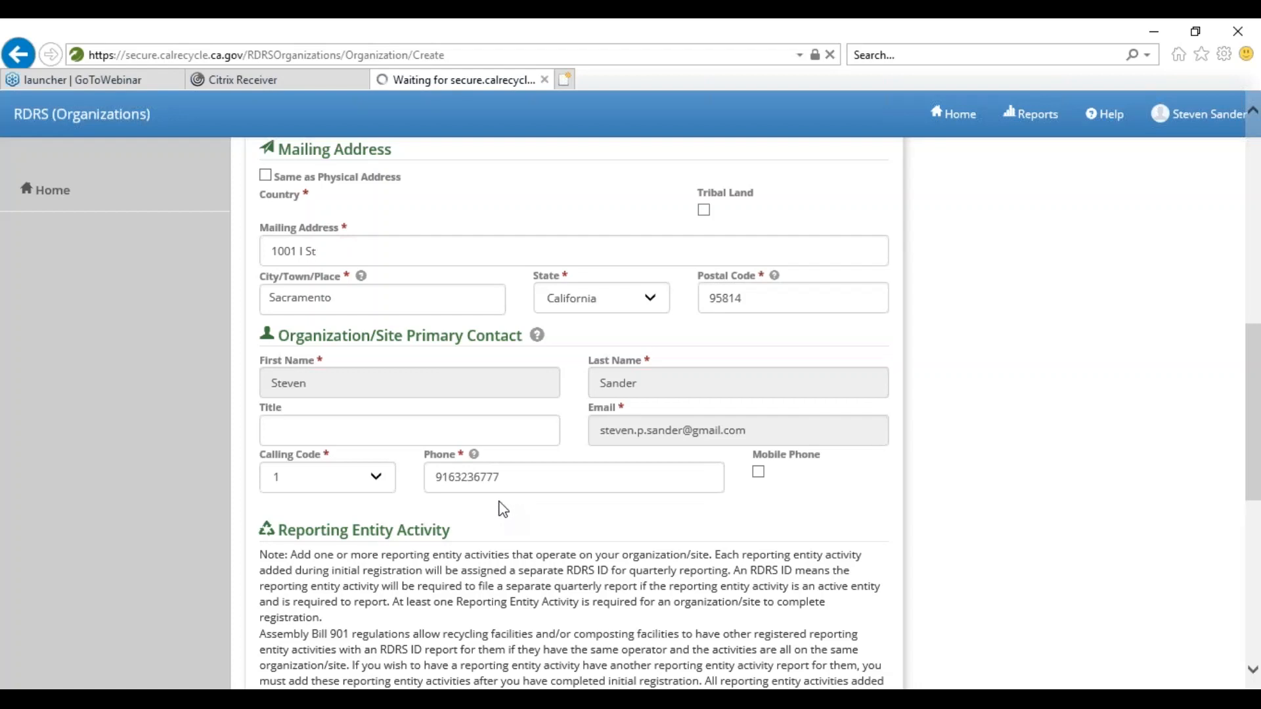
scroll(499, 511, down, 2)
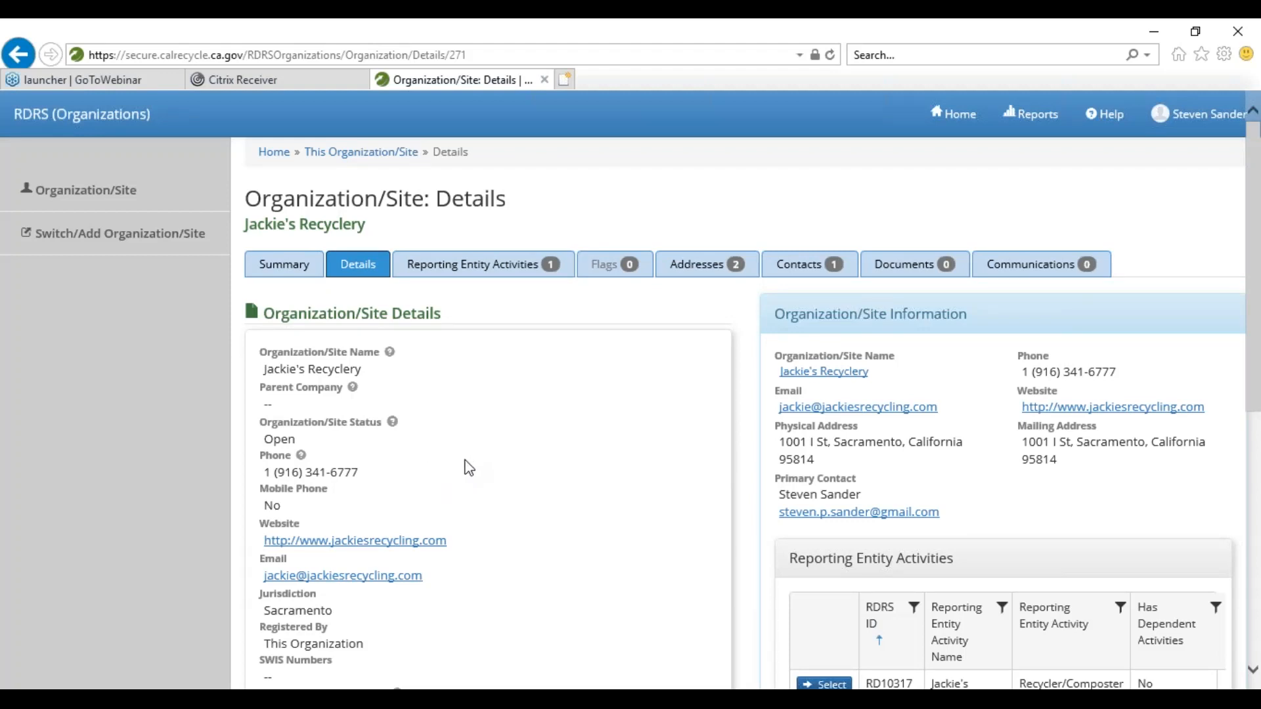
scroll(470, 463, down, 3)
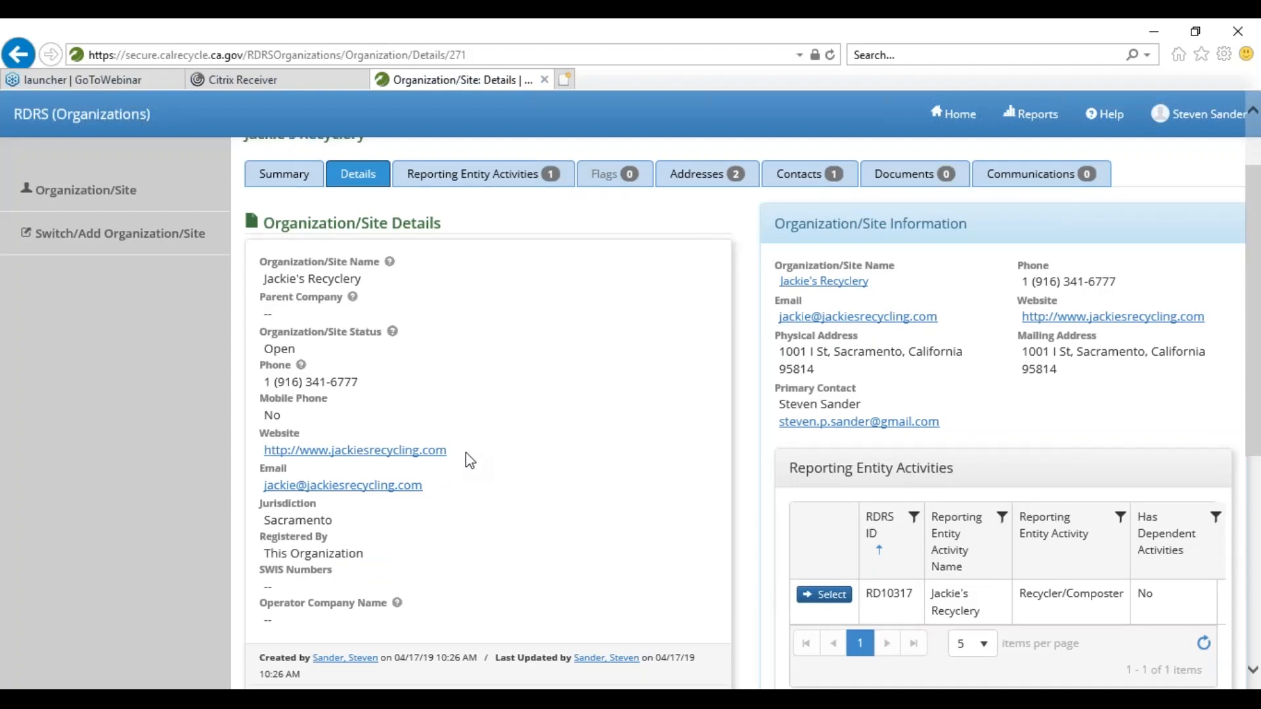
scroll(470, 460, up, 3)
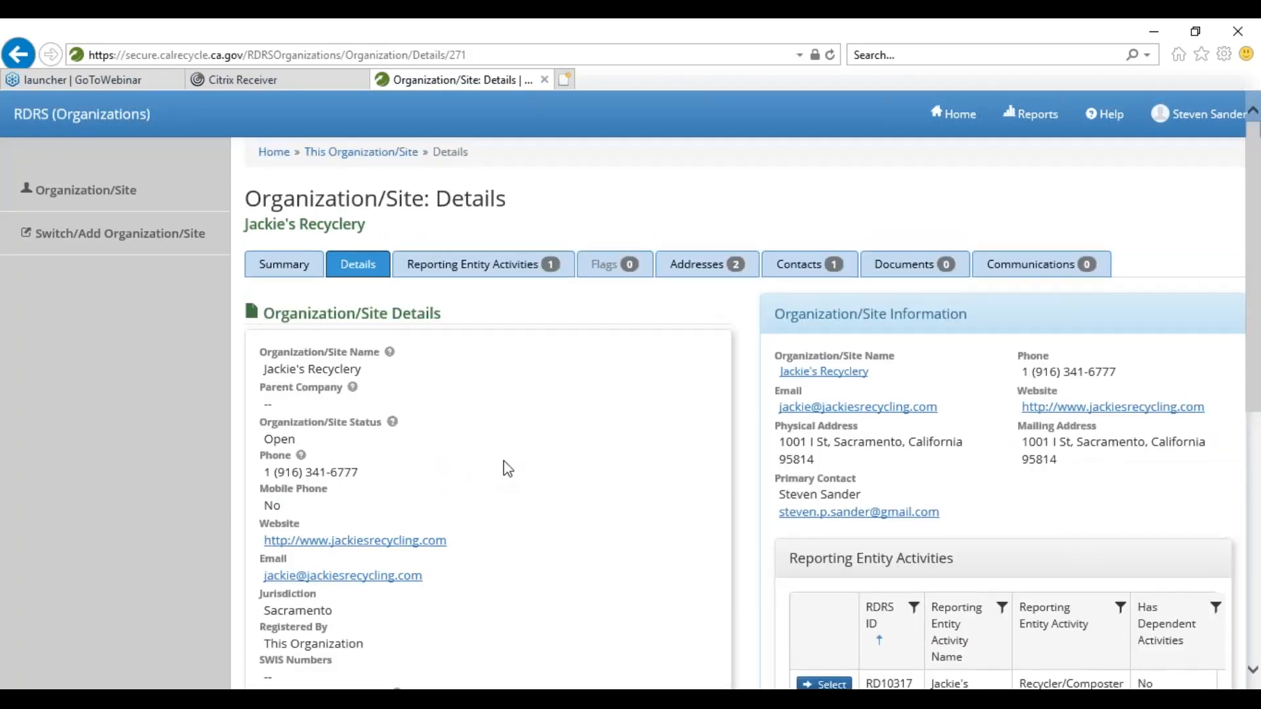